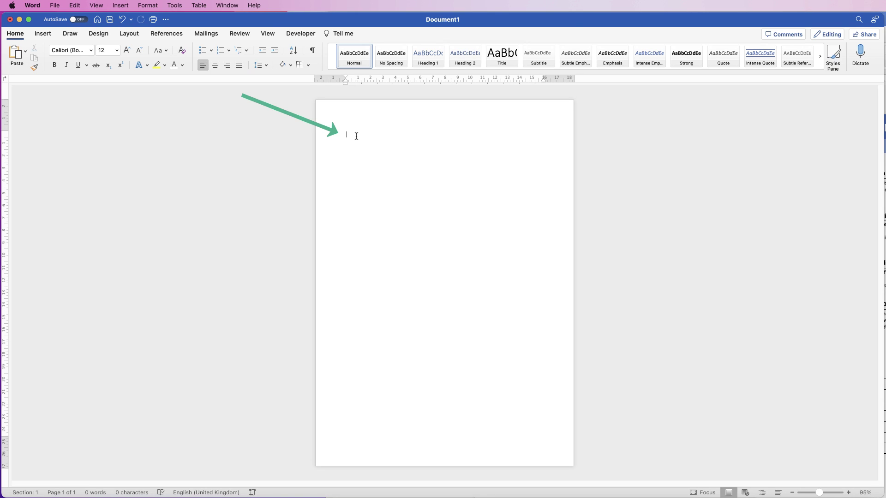
Add an empty paragraph at the top of the blank document.
key(Return)
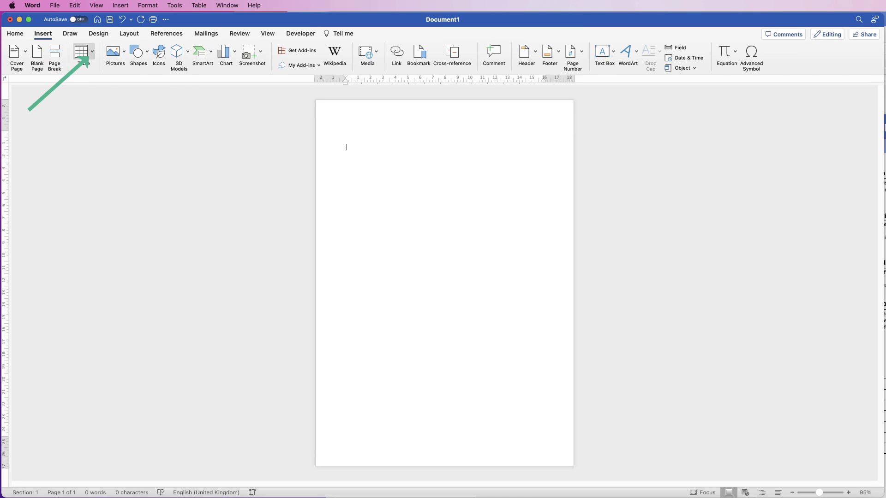
Insert a 3-column by 8-row table from the Insert tab's Table grid.
click(82, 52)
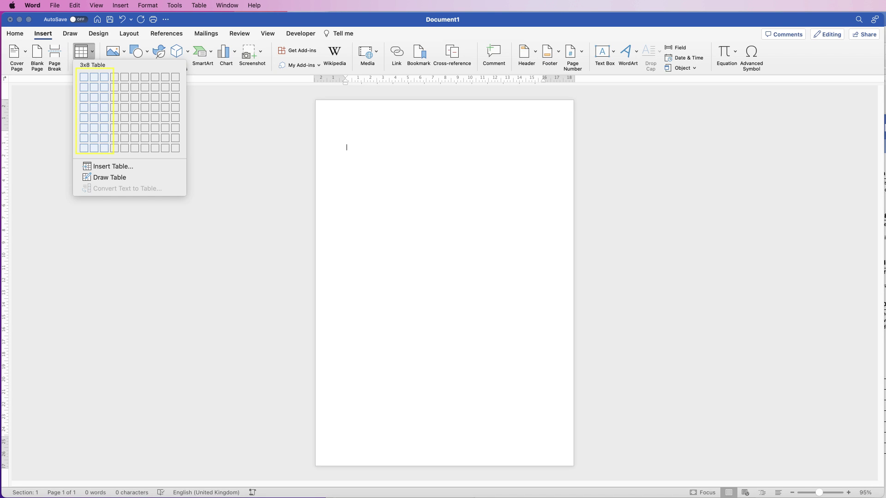
click(104, 148)
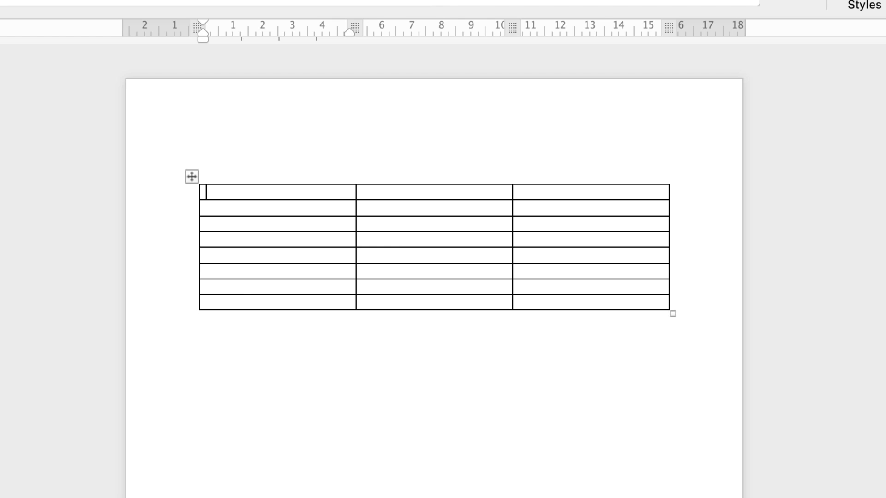
key(alt+shift+End)
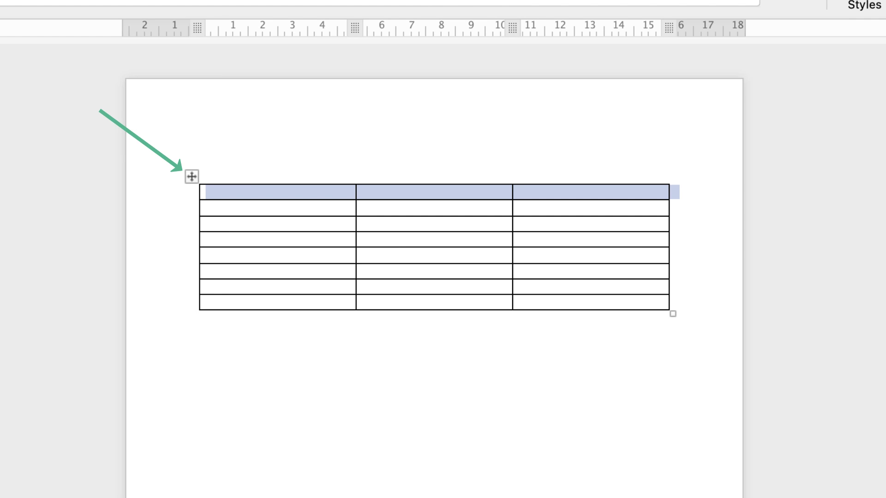
Set the row height of the whole table to 0.8 cm.
drag(516, 302, 277, 191)
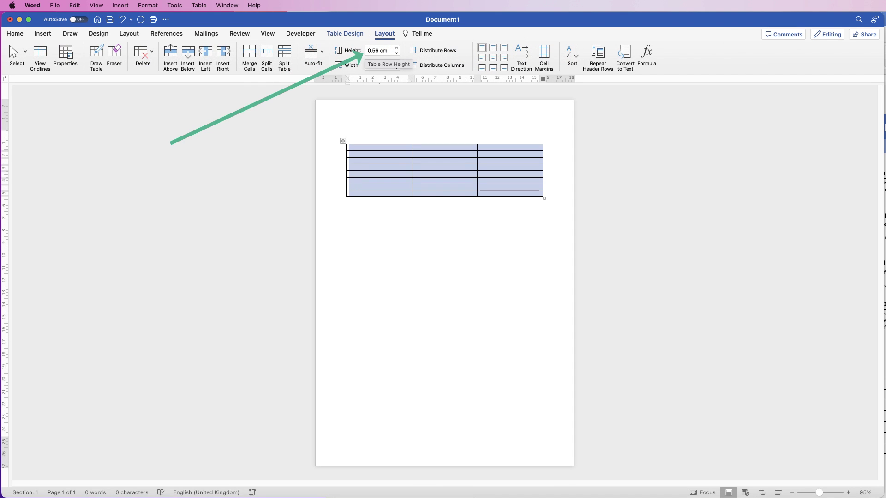
click(378, 51)
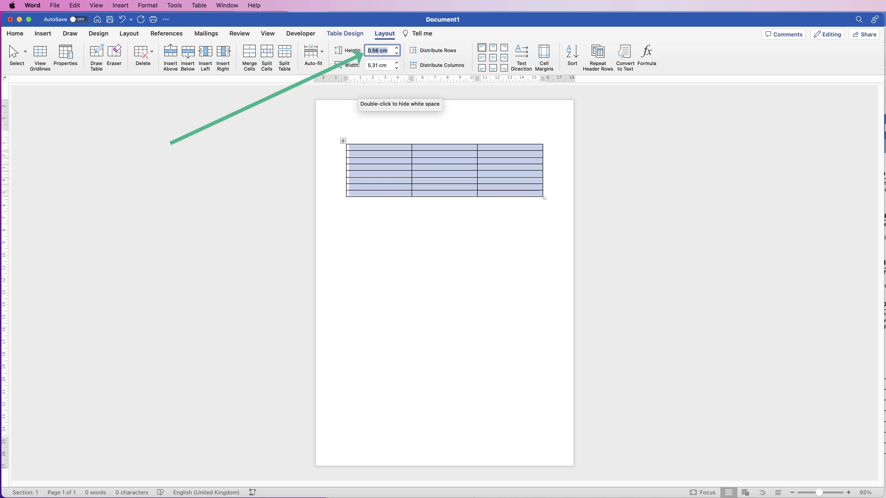
text(.8)
key(Return)
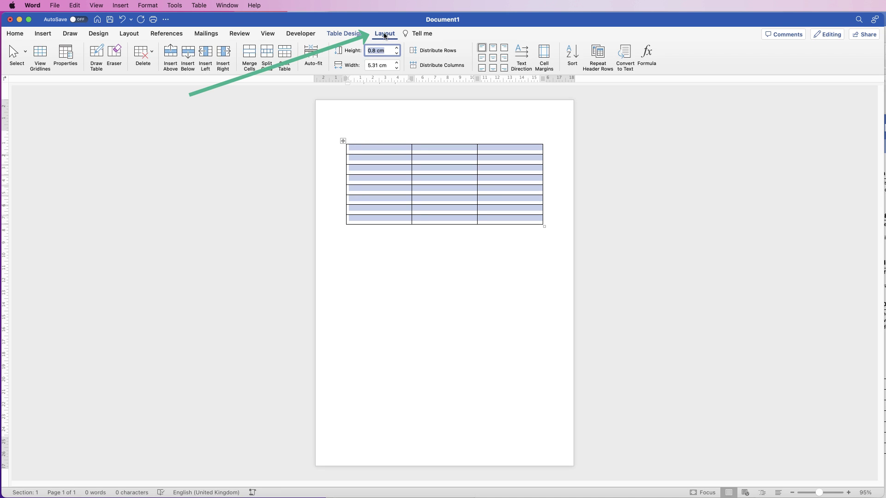
Align all table cells centre-left.
click(388, 132)
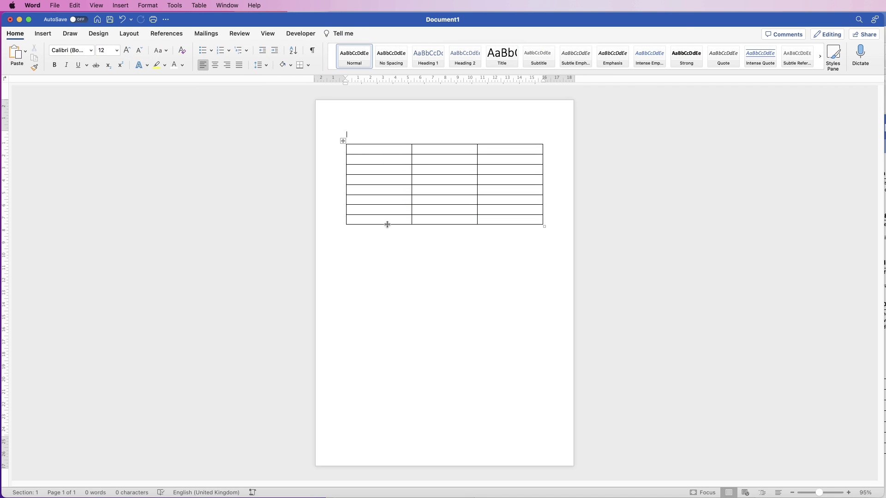
click(343, 142)
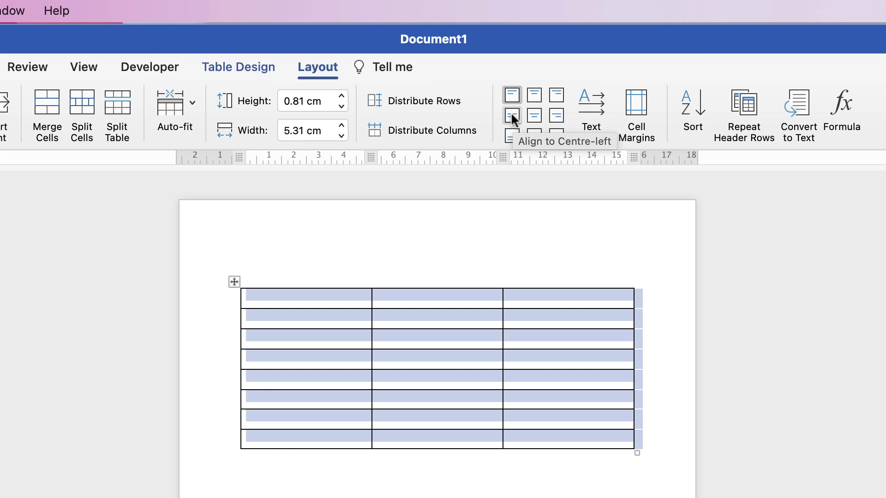
click(511, 116)
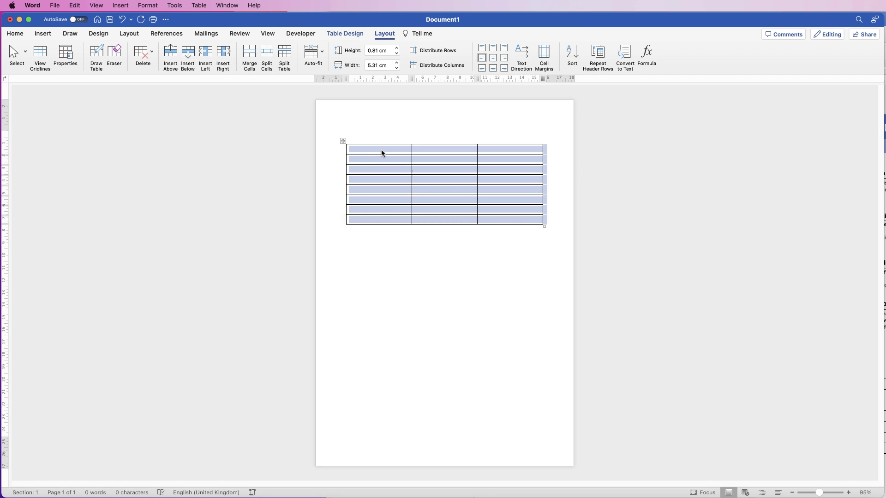
Type HOST in the first cell of row 1 and the host's full name beside it.
click(381, 153)
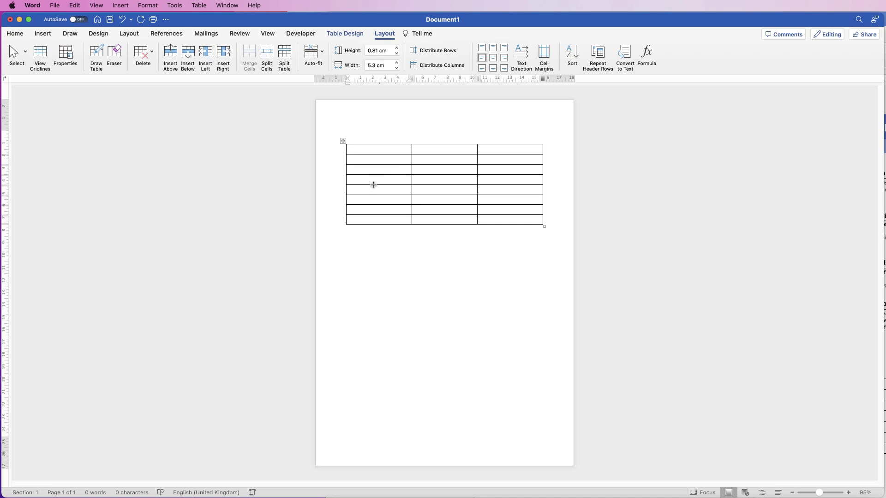
text(HOST)
click(433, 147)
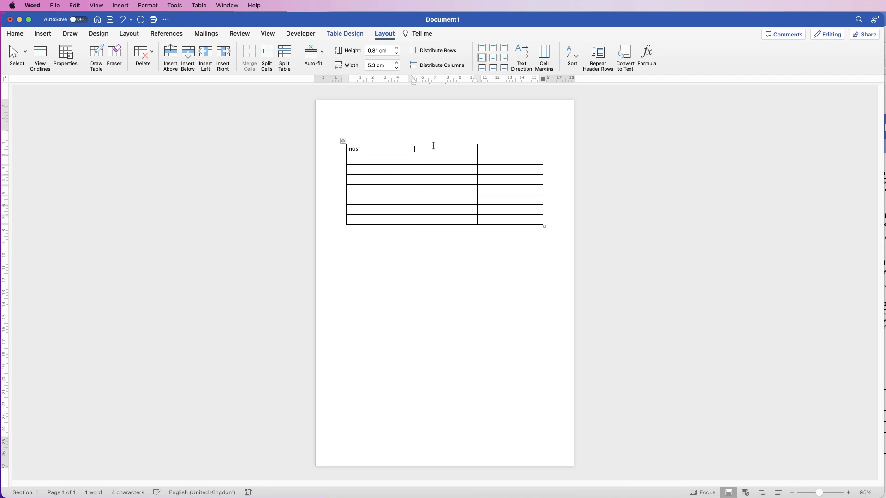
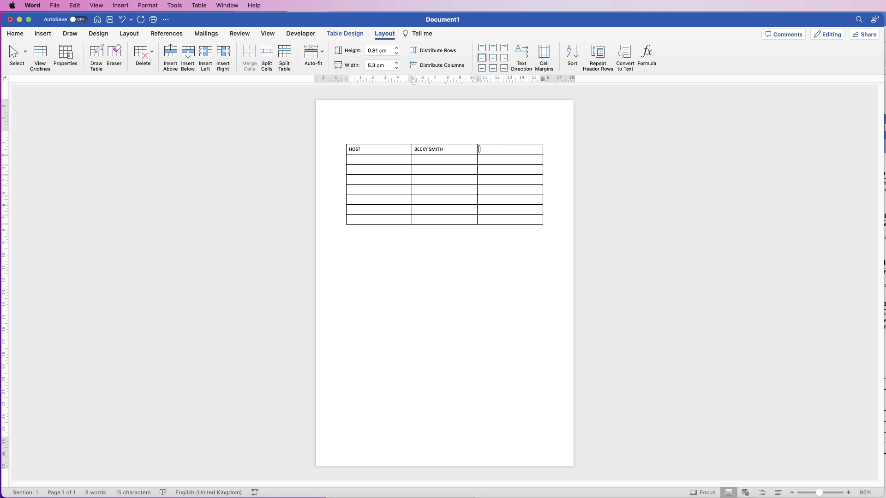
drag(479, 149, 475, 148)
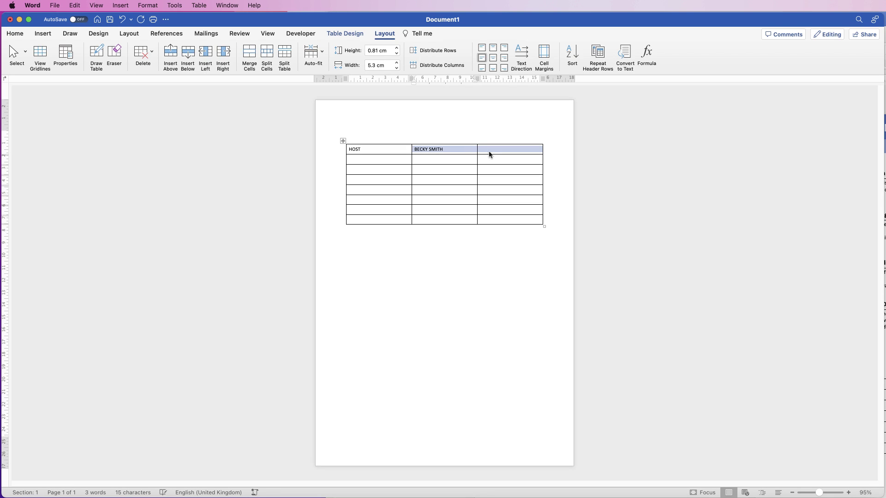
Merge the second and third cells of row 1 holding the host's name.
click(248, 56)
click(372, 159)
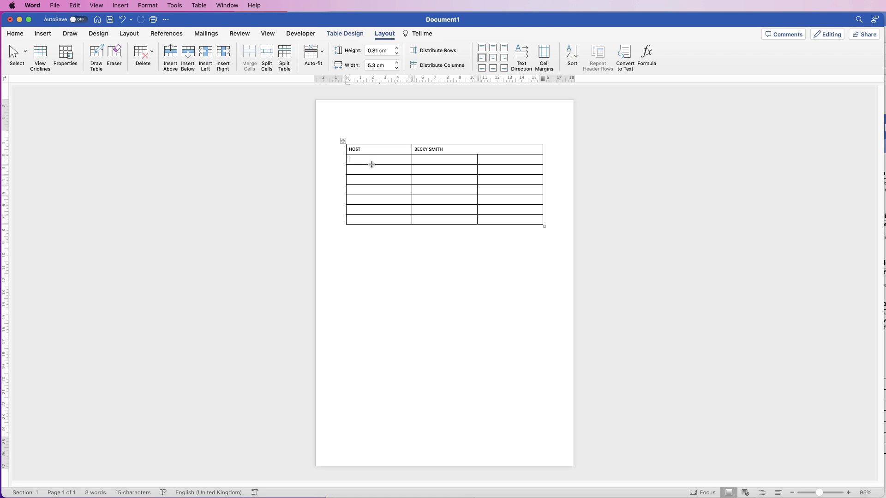
Type ATTENDEES in row 2's first cell and add a colon after HOST.
text(ATTENDEES:)
click(370, 149)
text(:)
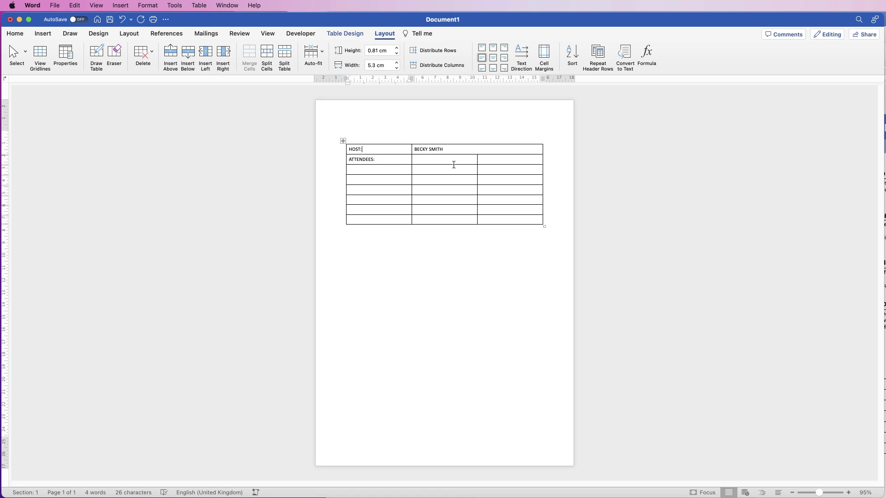
Merge the two cells right of ATTENDEES and paste the attendee names into it.
drag(476, 160, 483, 160)
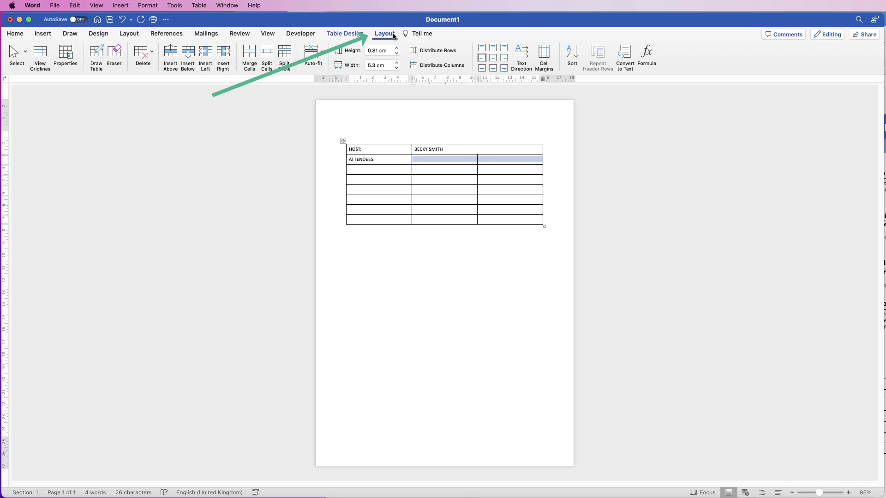
click(255, 57)
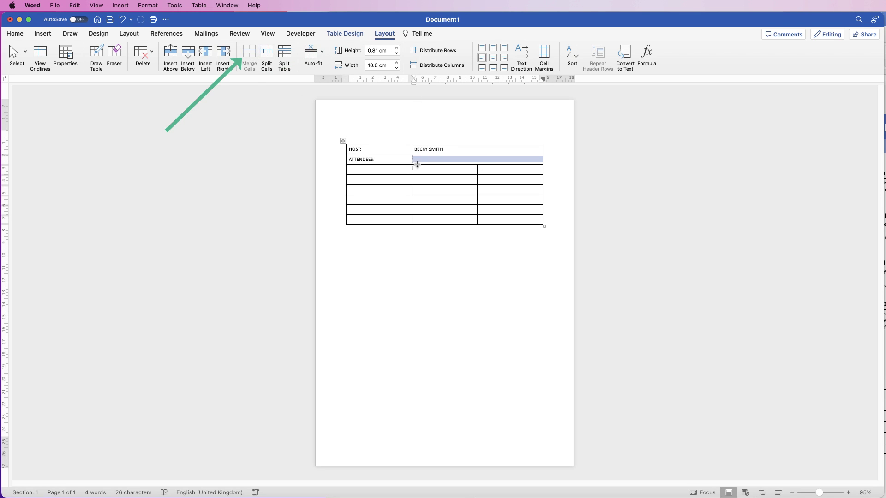
click(435, 161)
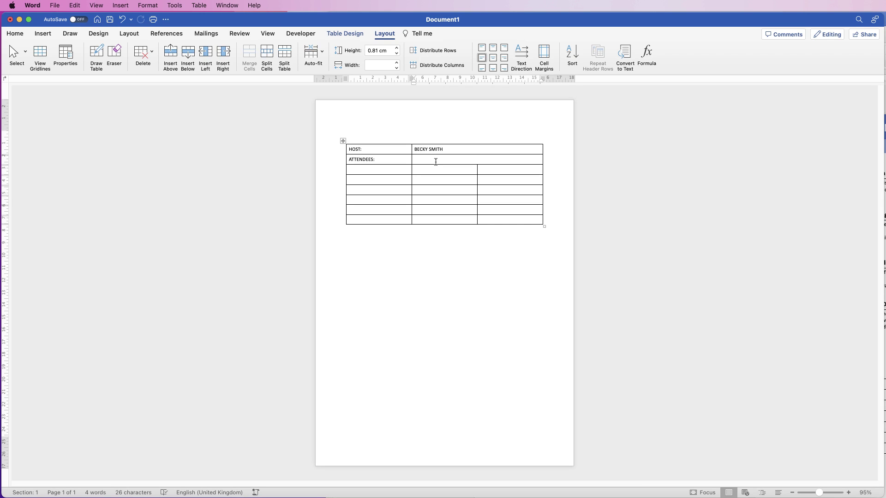
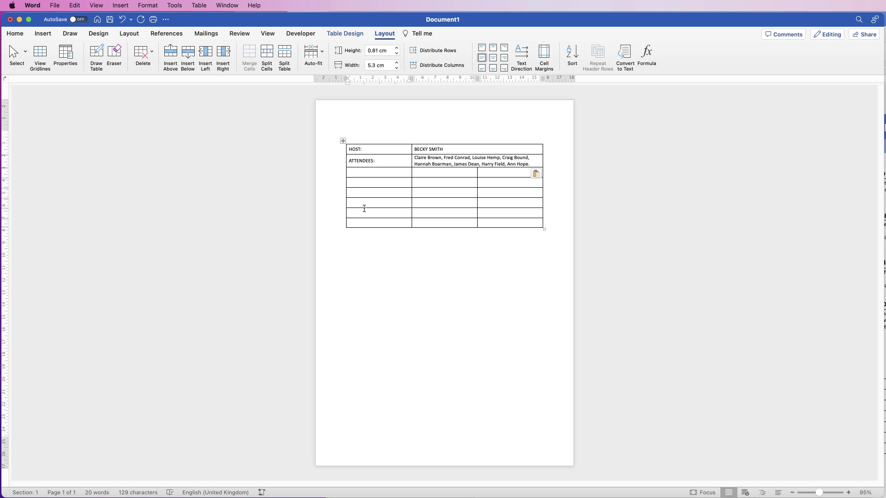
Enter TIME, TOPIC and PRESENTER headings in row 4, and 10:00 - 10:15hrs below TIME.
text(TIME)
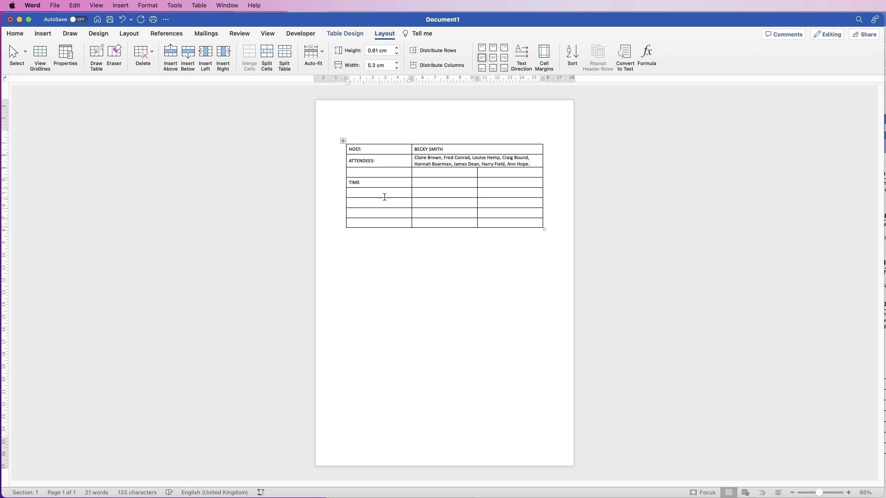
click(444, 201)
text(TOPIC)
key(Tab)
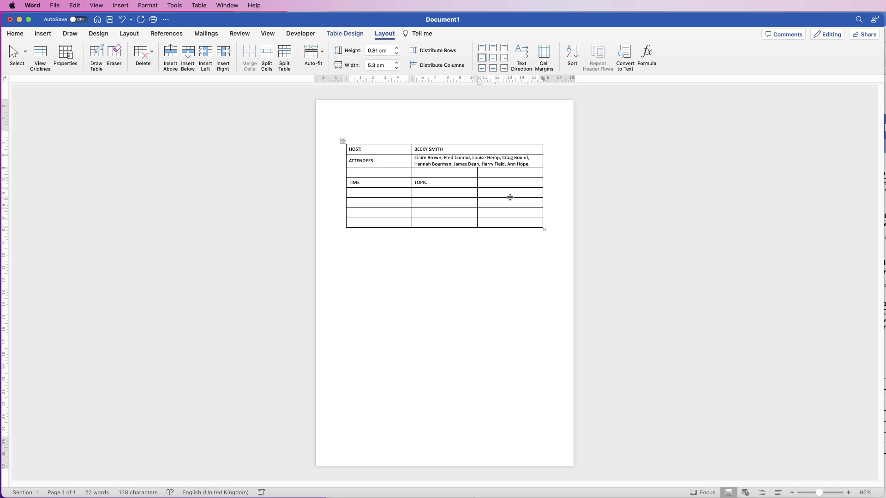
text(PRESENTER)
click(427, 213)
click(353, 204)
text(10:00)
text( - )
text(10:15)
text(hrs)
Narrow the first column to about 3.38 cm, giving the TOPIC column more room.
drag(410, 148, 354, 148)
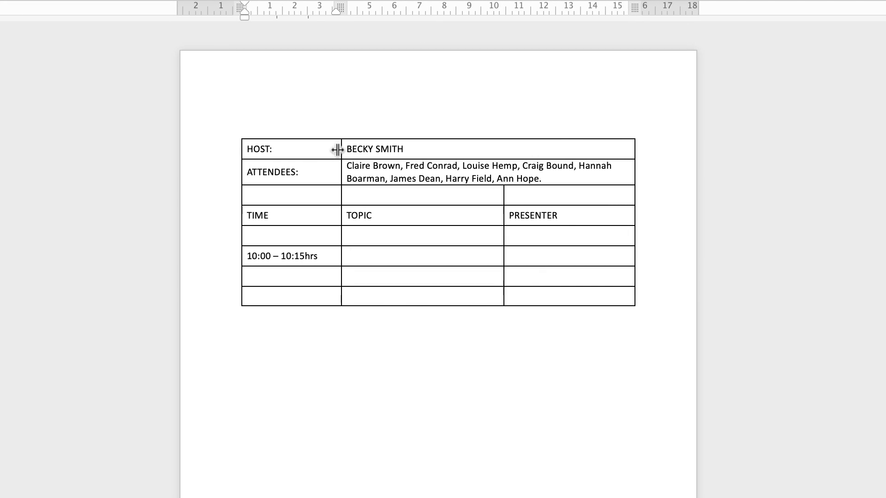
drag(337, 149, 326, 152)
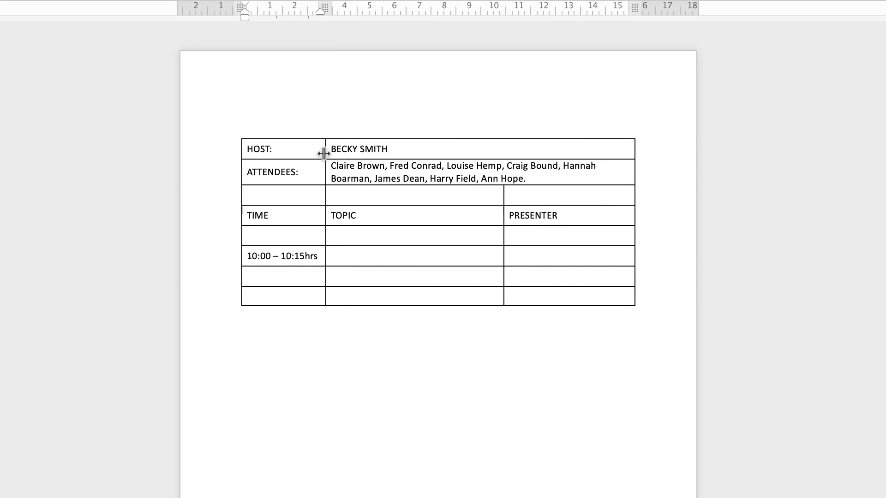
drag(319, 253, 249, 296)
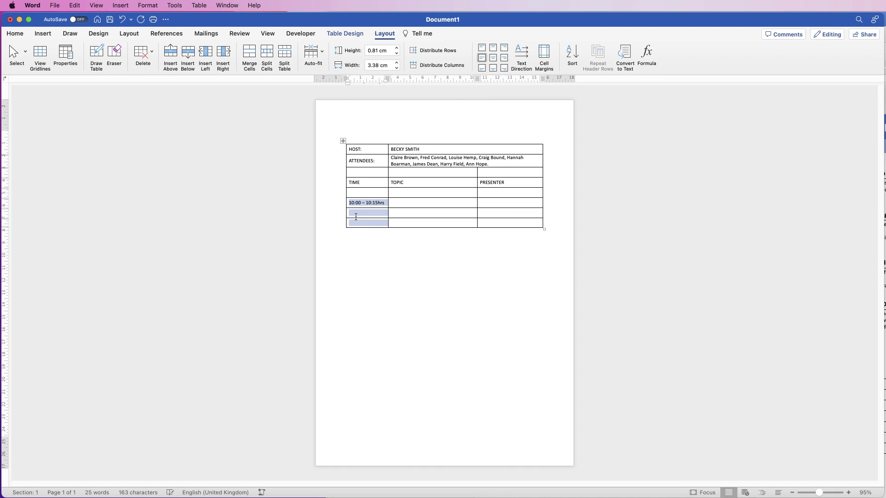
Set the first-column time cells to 10 pt and narrow that column slightly more.
click(24, 35)
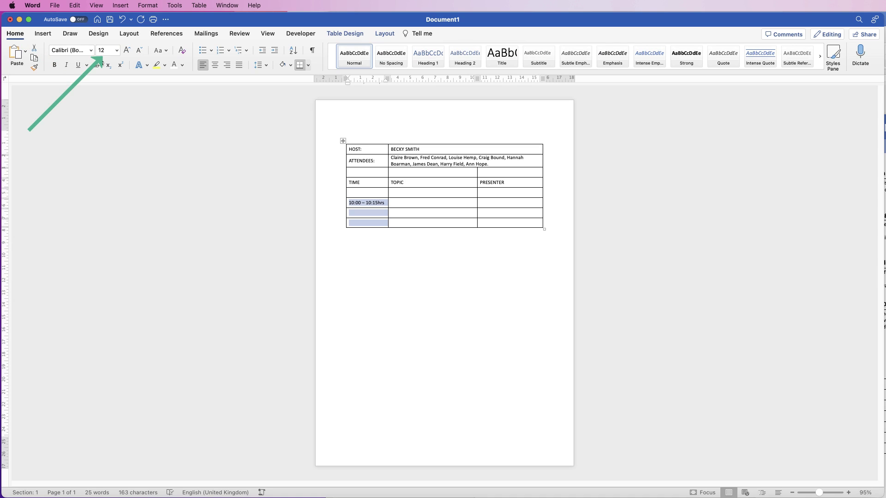
click(116, 49)
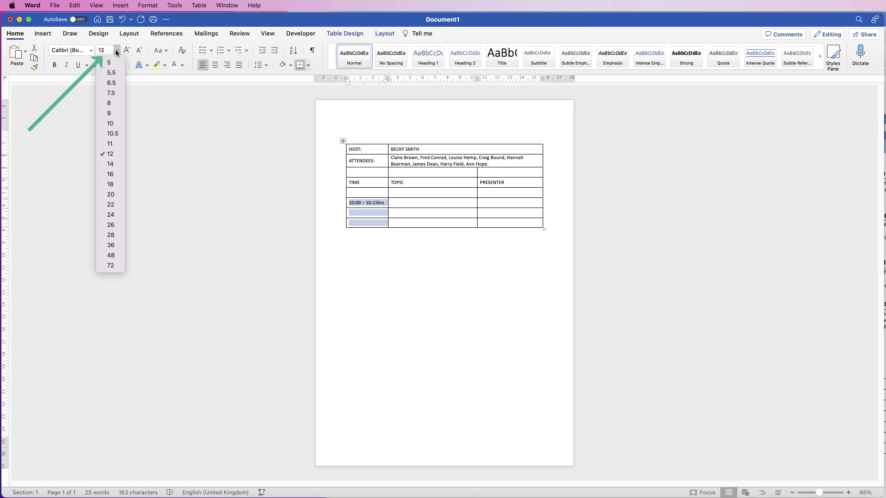
click(110, 123)
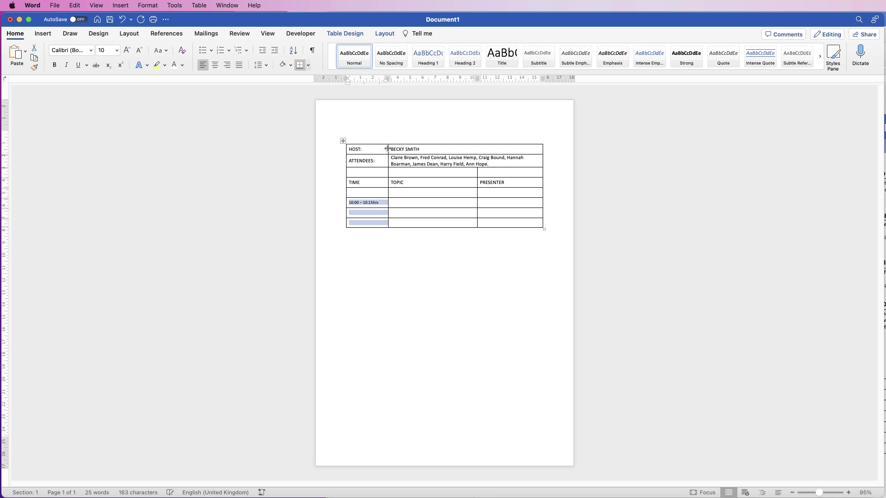
drag(388, 149, 382, 149)
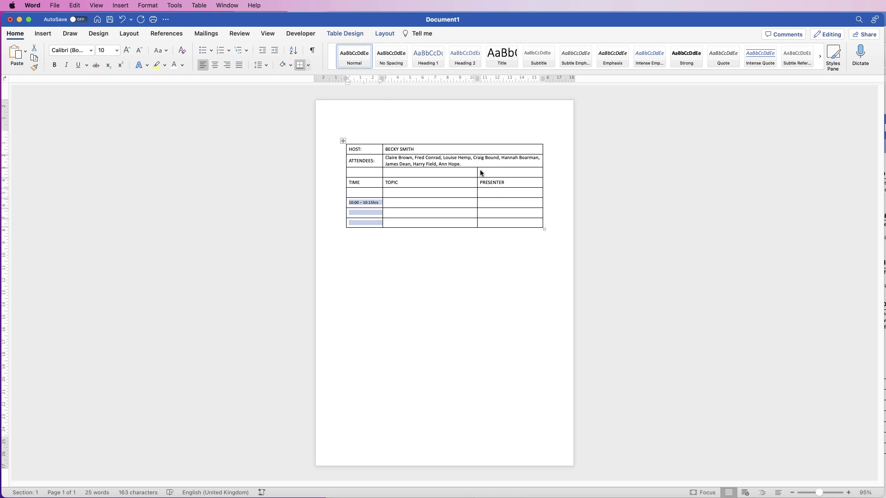
Widen the TOPIC column by moving its border into the PRESENTER column.
drag(477, 172, 495, 170)
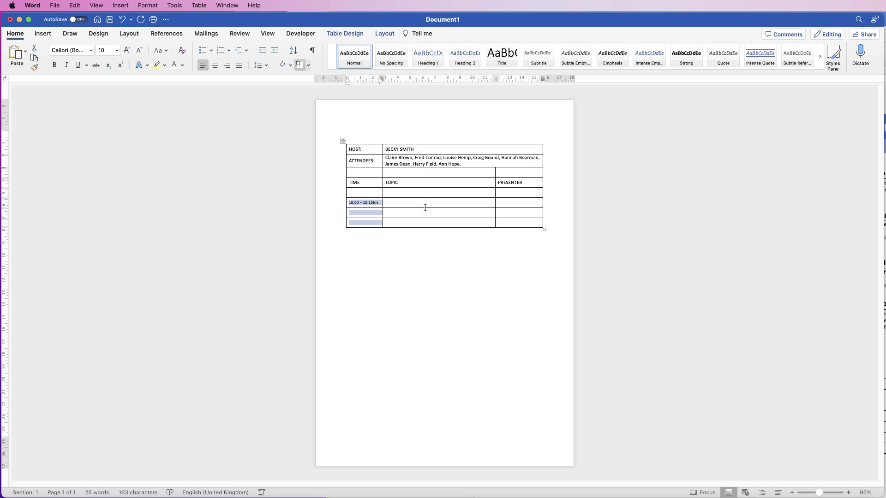
click(406, 203)
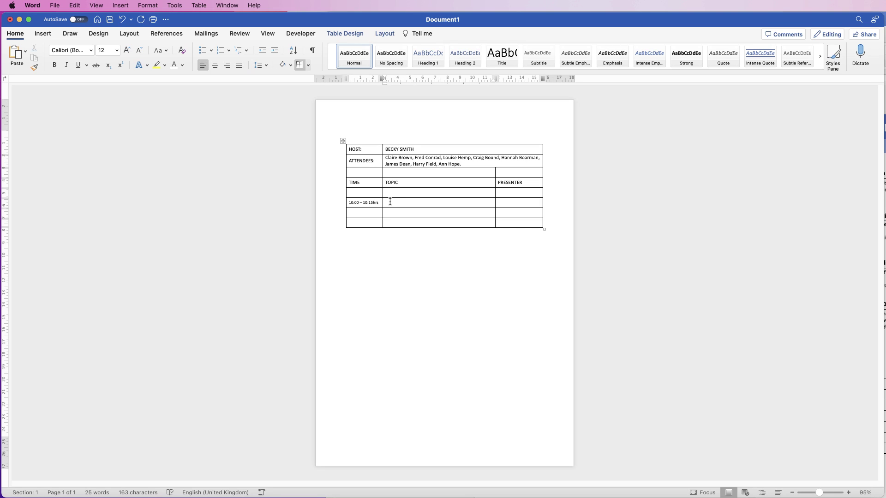
Enter '1. Welcome and Introduction' as plain text, undoing the automatic numbering.
text(1.)
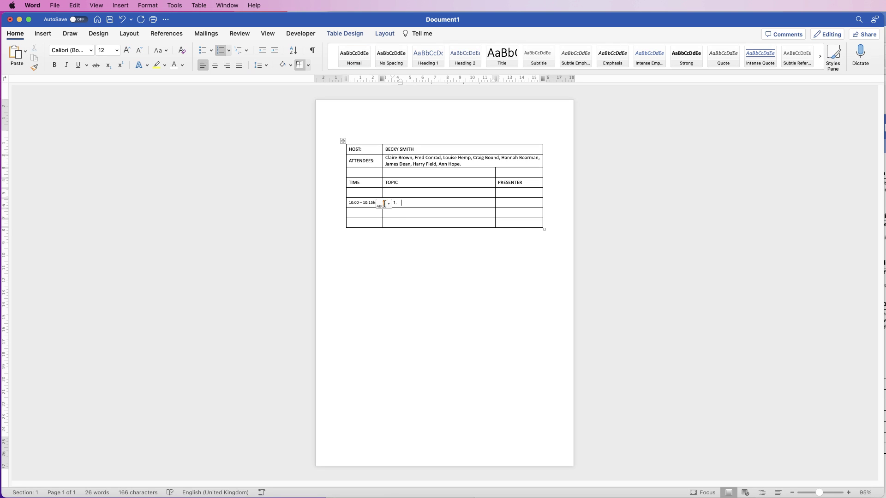
click(389, 204)
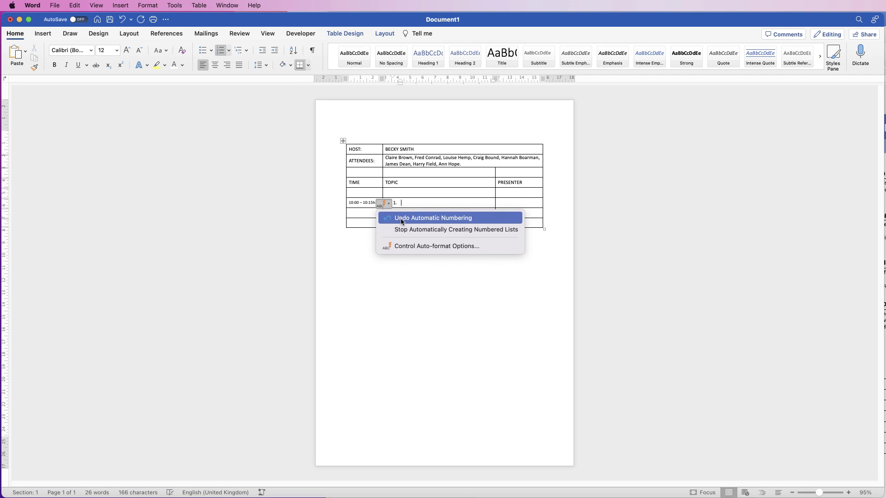
click(401, 221)
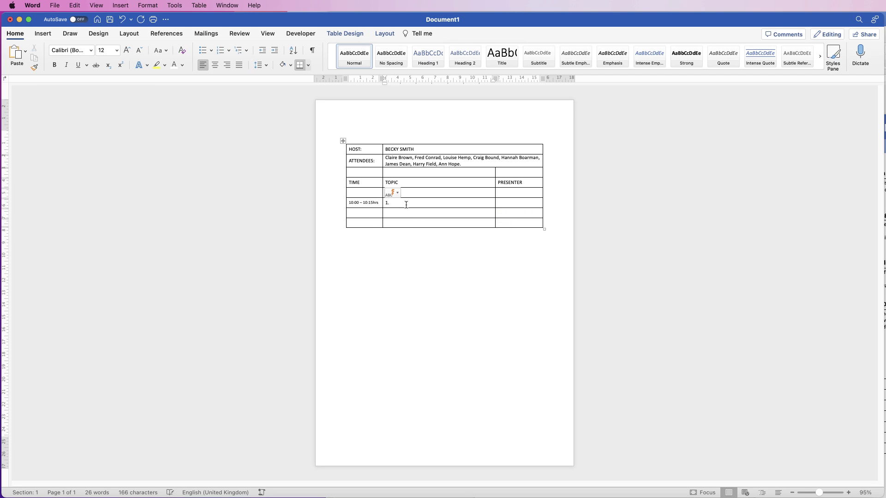
text(Welcome and Introduction)
Fill in the presenter's name for item 1 and widen the TOPIC column.
key(Tab)
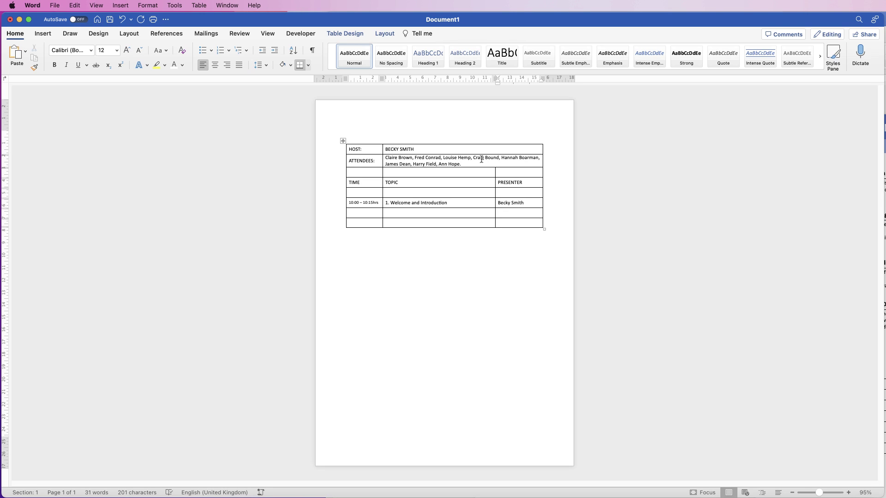
drag(495, 179, 504, 180)
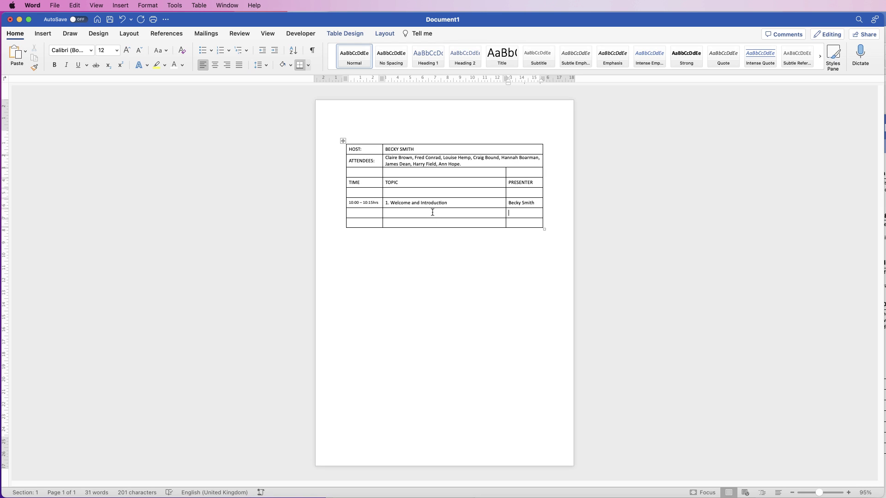
Paste the two-line welcome description under item 1 and add an empty row at the table's end.
click(432, 214)
text(Briefly welcome all participants to the meeting. Introduce any new members or guests)
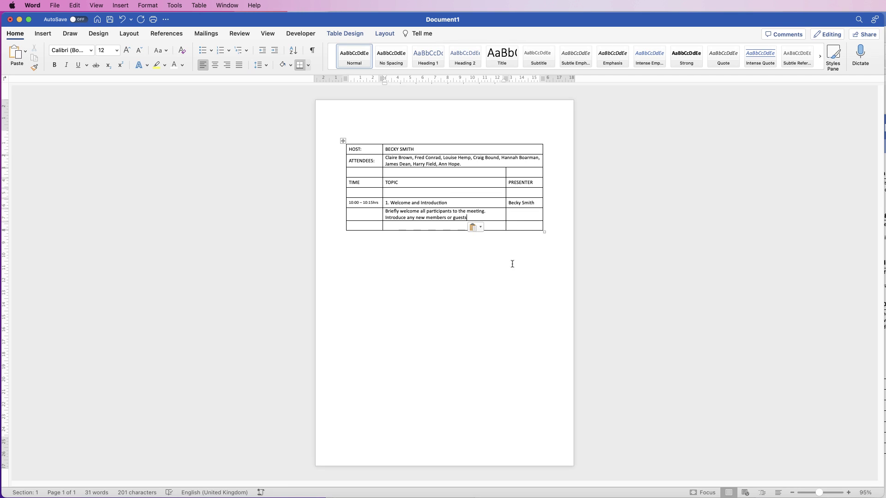
click(528, 226)
key(Tab)
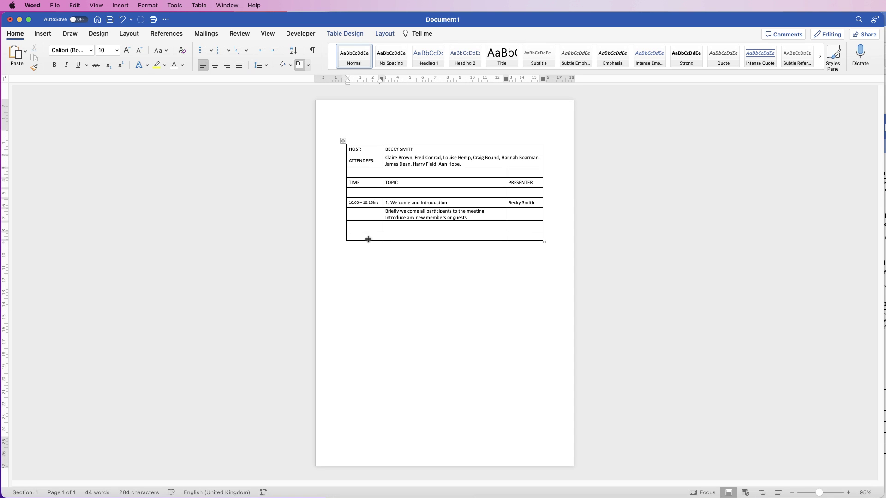
click(388, 39)
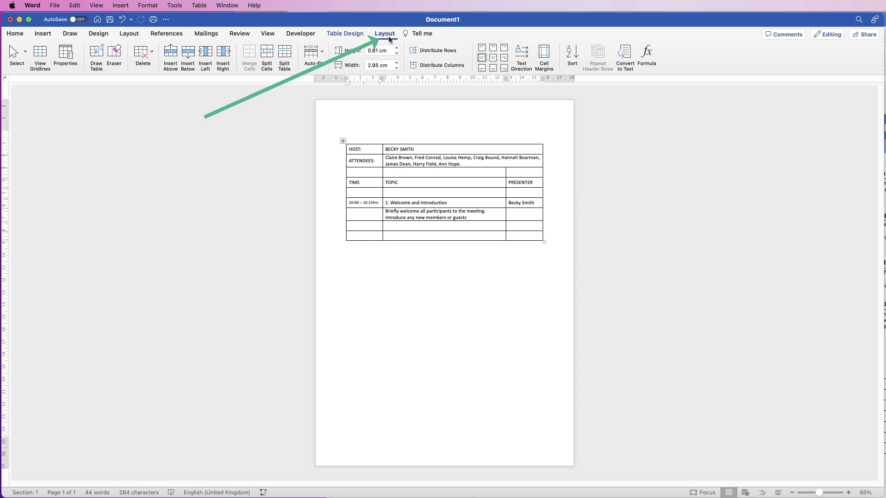
Insert roughly two dozen empty rows below so the table runs onto page 2.
click(189, 57)
click(189, 57)
click(188, 57)
click(188, 56)
click(188, 57)
click(188, 57)
click(188, 57)
click(189, 57)
click(188, 56)
click(188, 57)
click(188, 57)
click(188, 57)
click(188, 57)
click(189, 57)
click(188, 57)
click(188, 56)
click(189, 57)
click(188, 57)
click(188, 57)
click(188, 57)
triple_click(187, 57)
triple_click(188, 57)
click(188, 56)
triple_click(188, 56)
click(188, 57)
triple_click(188, 56)
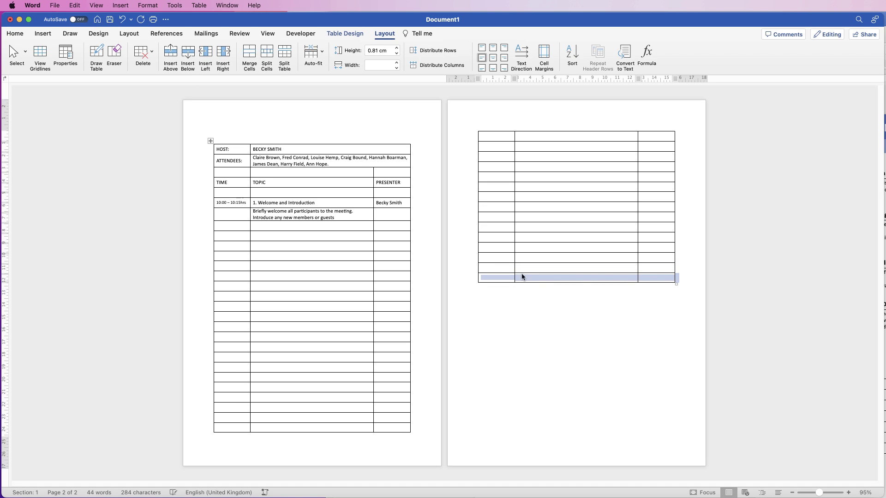
click(241, 236)
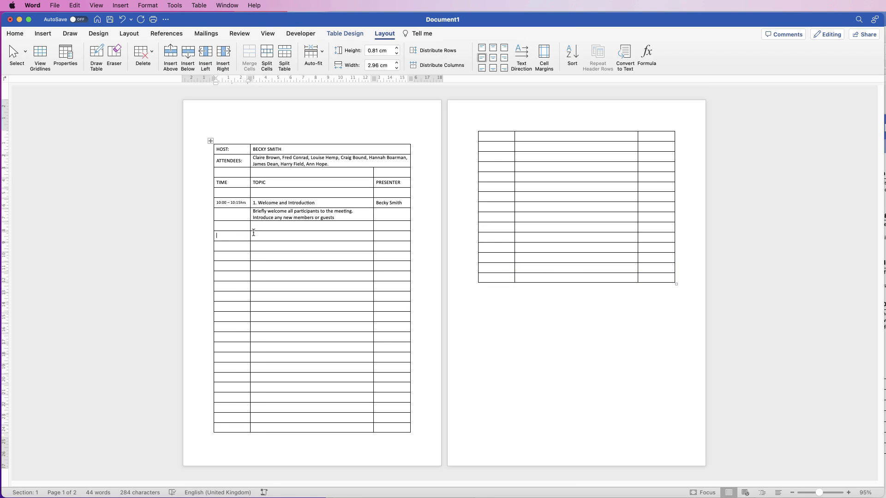
Enter item 2 (10:15 - 10:30hrs, 'Review of previous meeting action items') with its presenter and description.
text(10:)
text(15 - 10:30hrs)
text(2. )
text(Review of previous me)
text(eting action items)
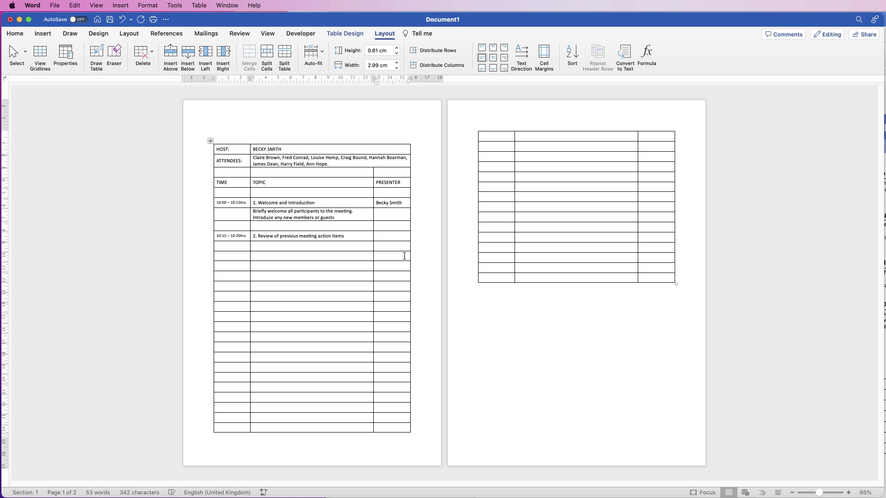
click(284, 248)
text(Discuss the progress and status of action items from the last meeting. Identify any completed tasks and outstanding issues.)
key(super+v)
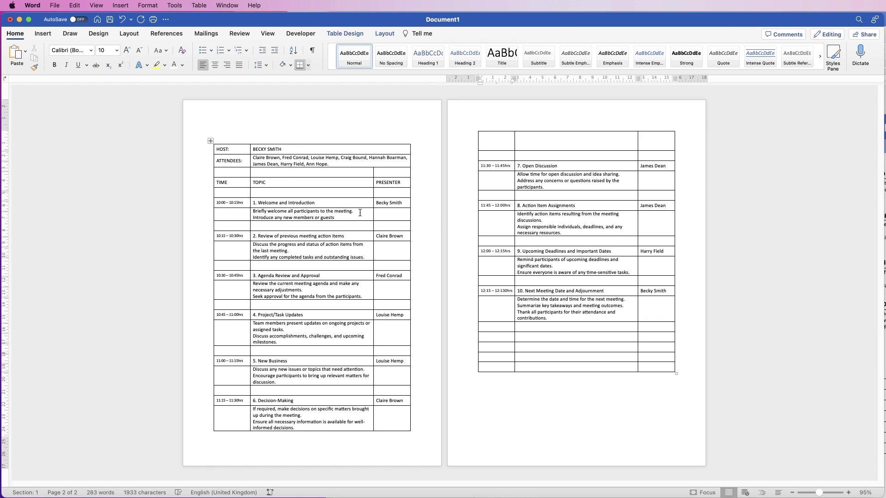
Bold the HOST: and ATTENDEES: labels and the TIME/TOPIC/PRESENTER header row.
mouse_move(229, 149)
mouse_down()
mouse_move(216, 149)
mouse_move(236, 163)
mouse_move(222, 156)
mouse_up()
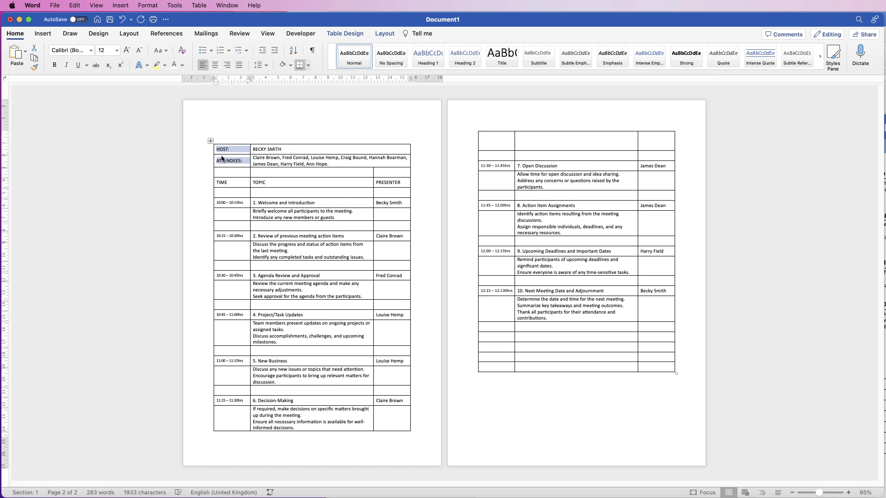
click(54, 64)
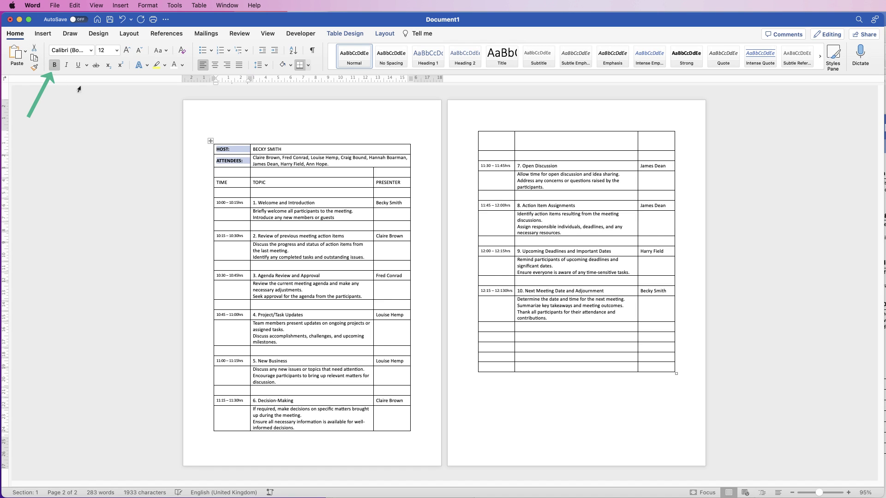
mouse_move(404, 183)
mouse_down()
mouse_move(277, 174)
mouse_move(200, 190)
mouse_up()
click(54, 65)
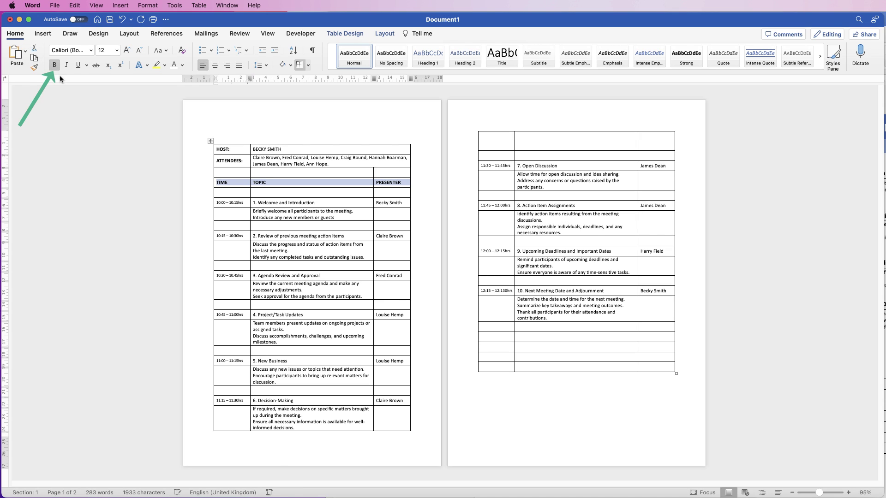
click(360, 215)
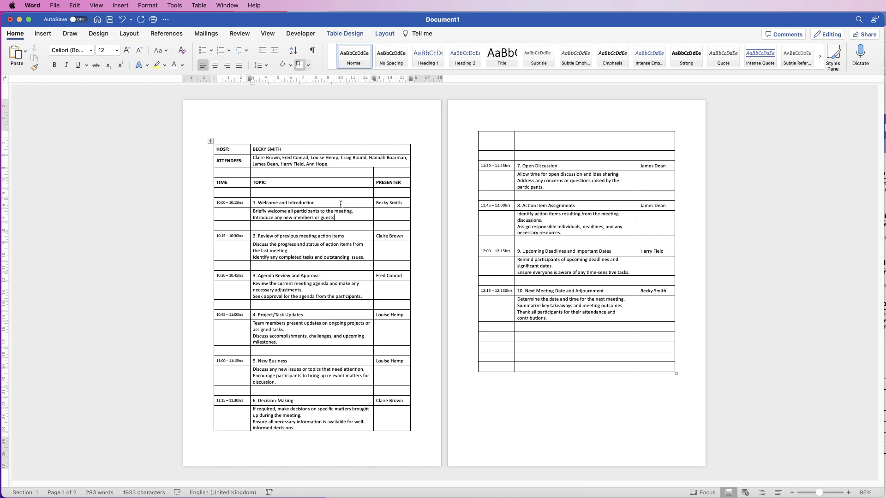
drag(319, 204, 250, 204)
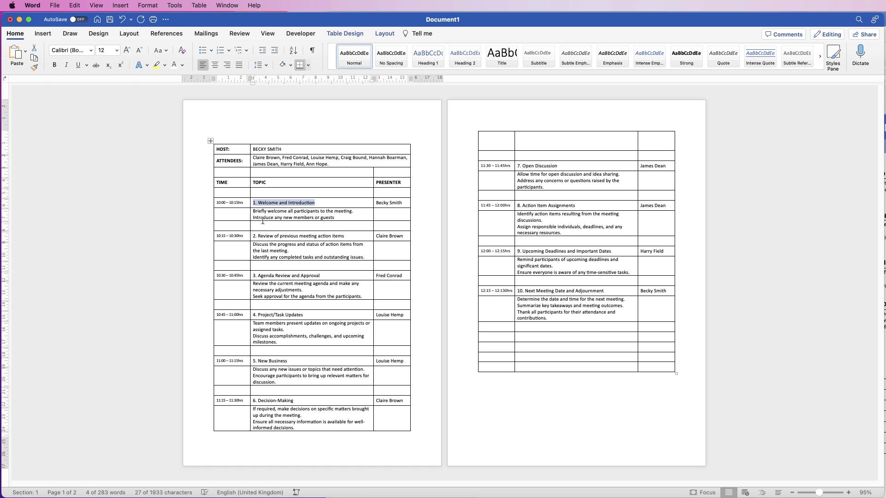
Make '1. Welcome and Introduction' bold at 14 pt and copy that formatting to items 2 and 3.
click(127, 51)
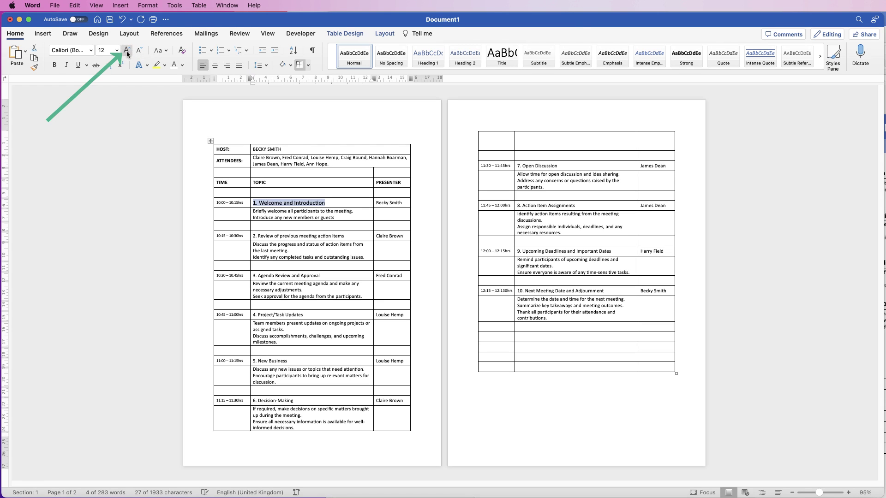
click(53, 67)
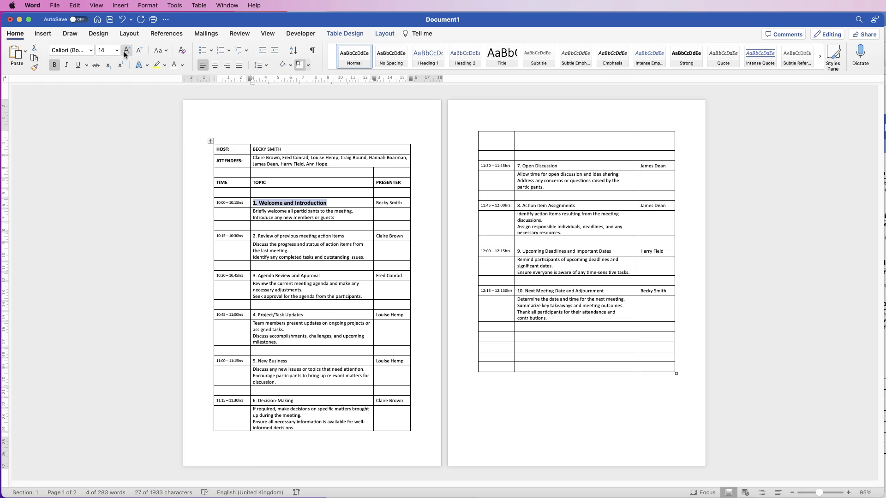
click(35, 69)
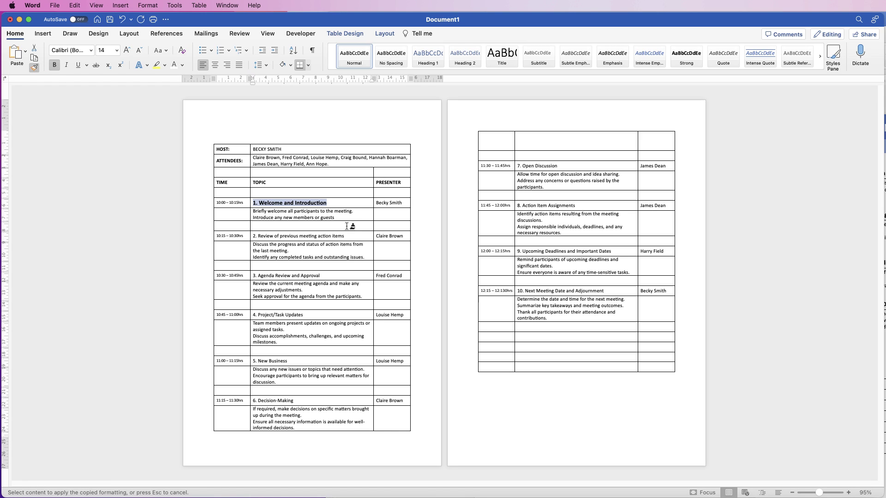
drag(348, 237, 253, 237)
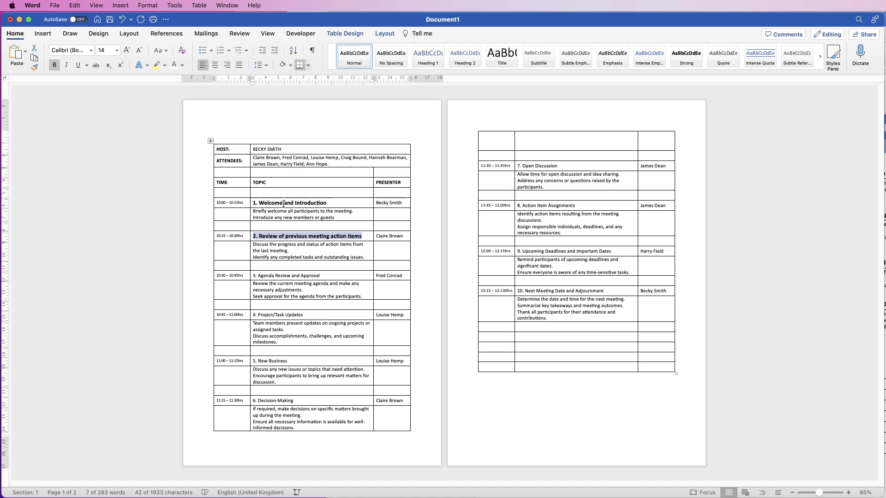
click(34, 68)
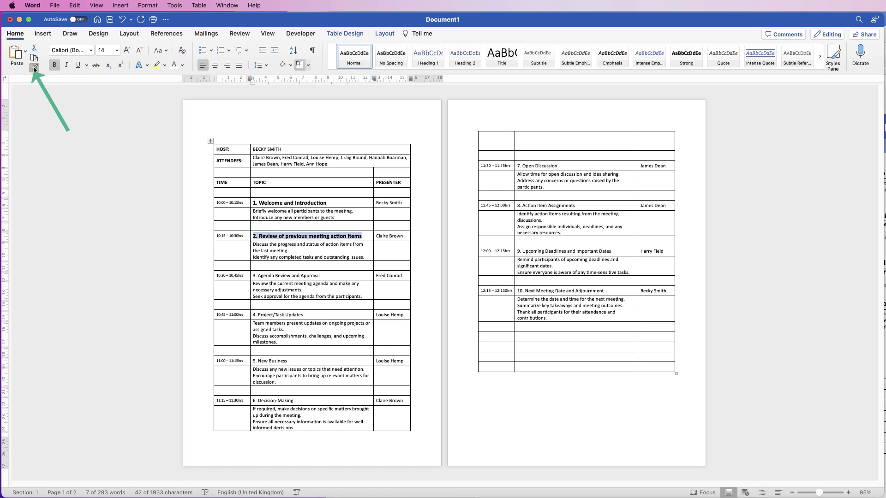
drag(320, 276, 252, 277)
Paint the bold 14 pt title formatting onto item titles 4 through 10.
click(35, 69)
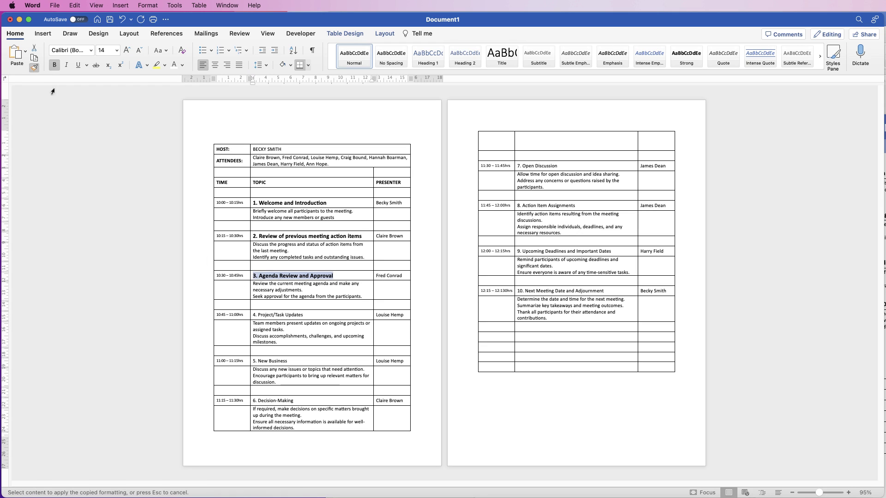
drag(312, 317, 253, 315)
drag(294, 361, 252, 362)
drag(301, 401, 253, 401)
drag(557, 166, 516, 166)
drag(575, 205, 516, 206)
double_click(34, 67)
drag(611, 252, 516, 251)
drag(603, 291, 518, 290)
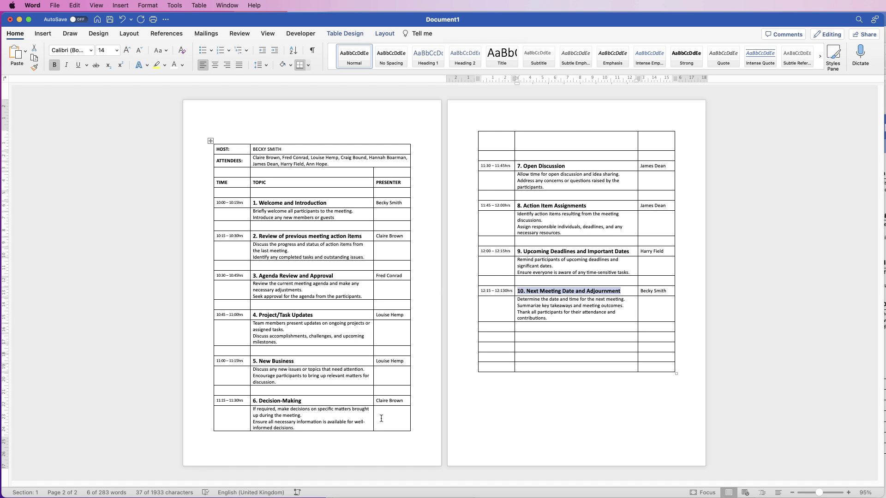
click(526, 155)
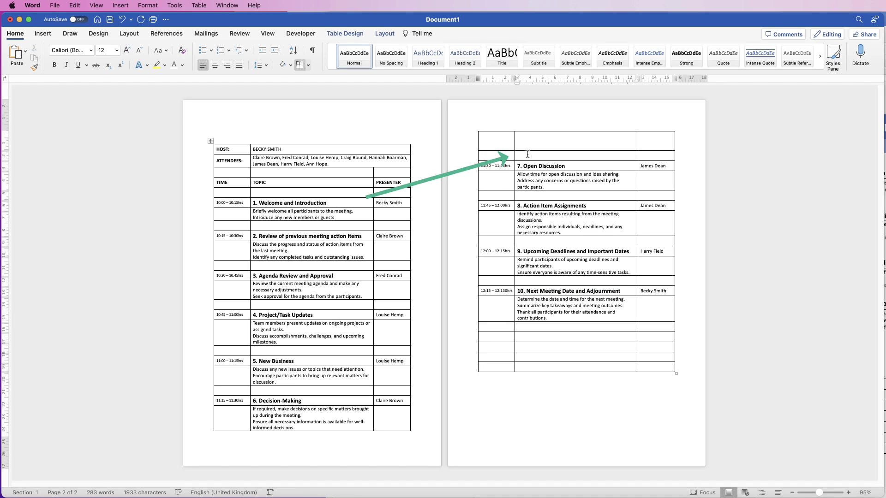
click(389, 34)
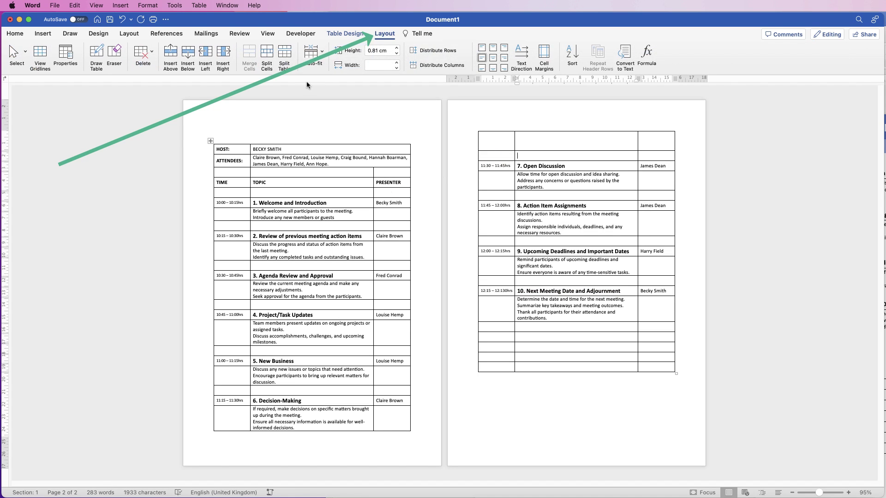
click(285, 54)
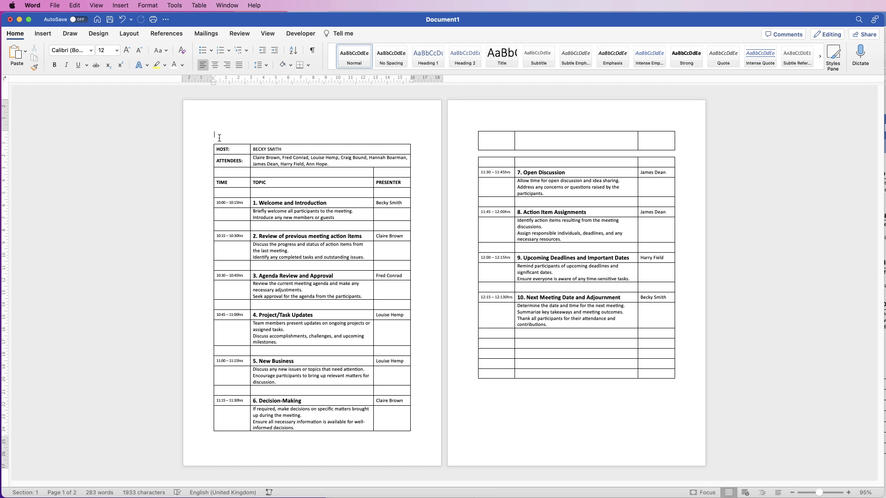
Remove the empty line above the table, page 2's stray top row and Decision-Making's blank line.
key(super+z)
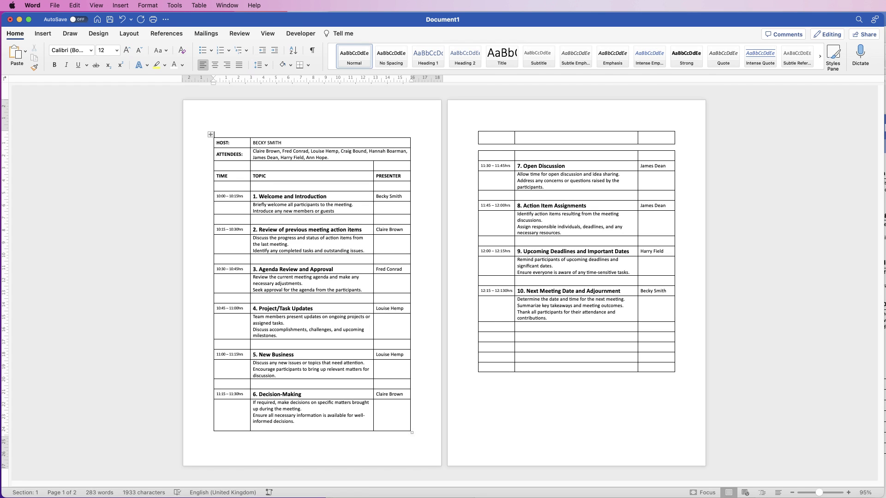
click(576, 137)
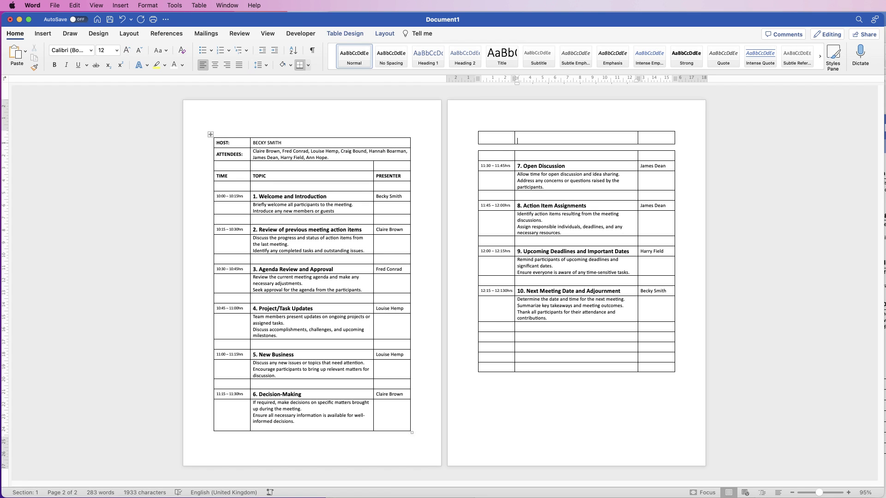
key(BackSpace)
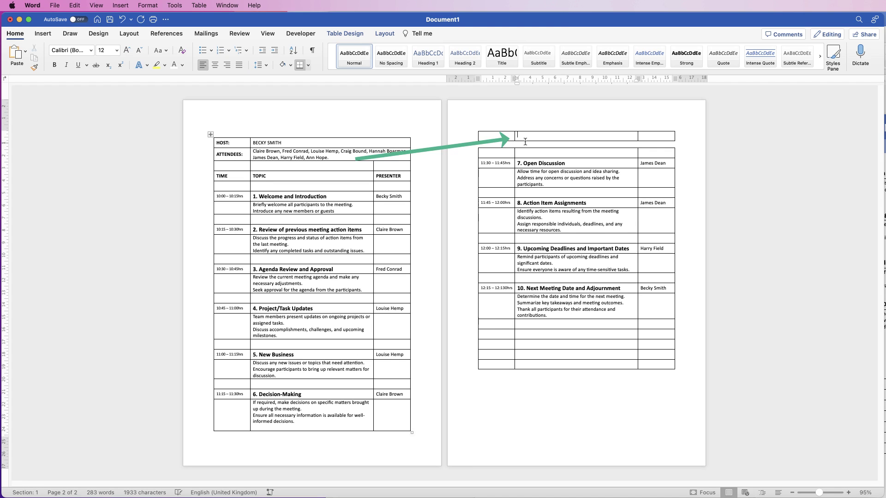
key(BackSpace)
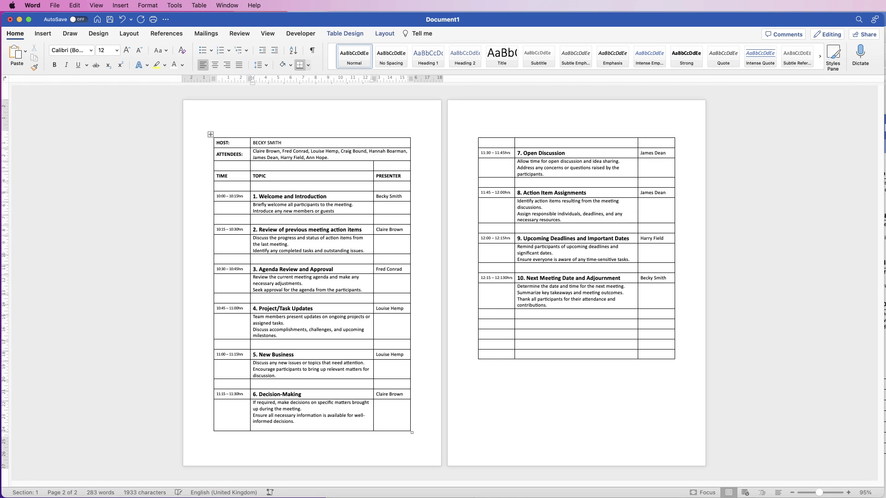
key(BackSpace)
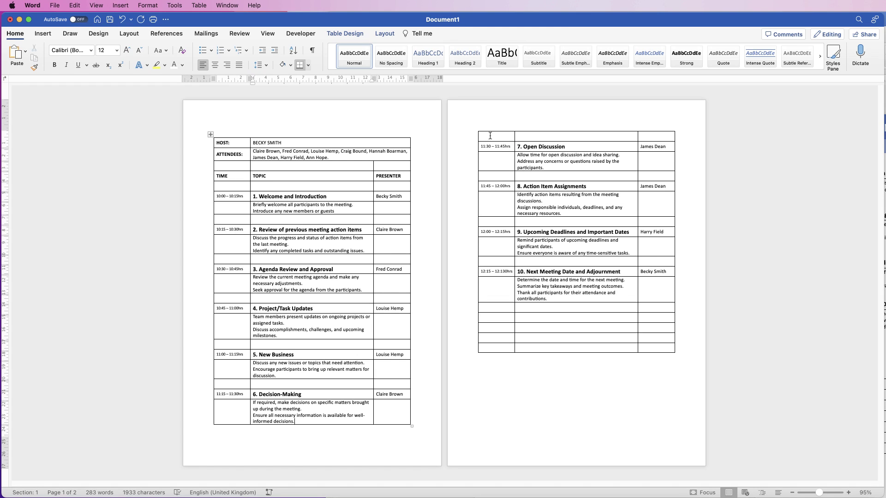
Insert an empty paragraph before the continued table at the top of page 2.
click(490, 135)
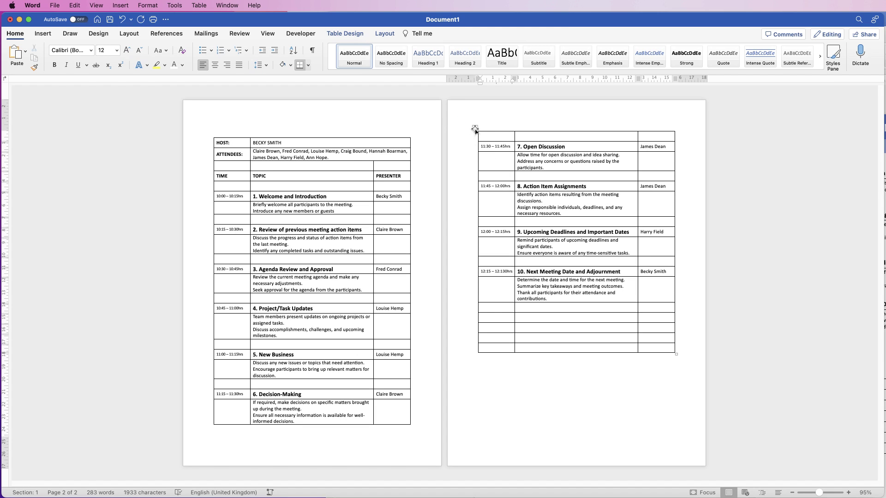
key(Up)
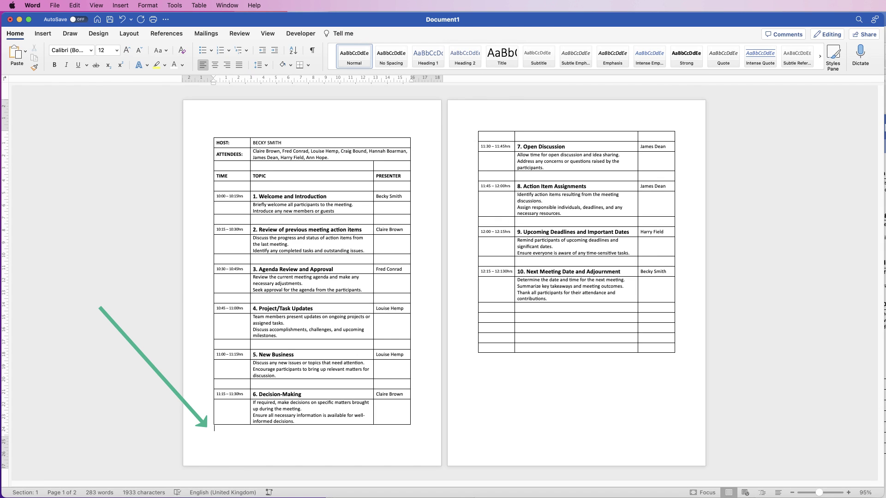
key(Return)
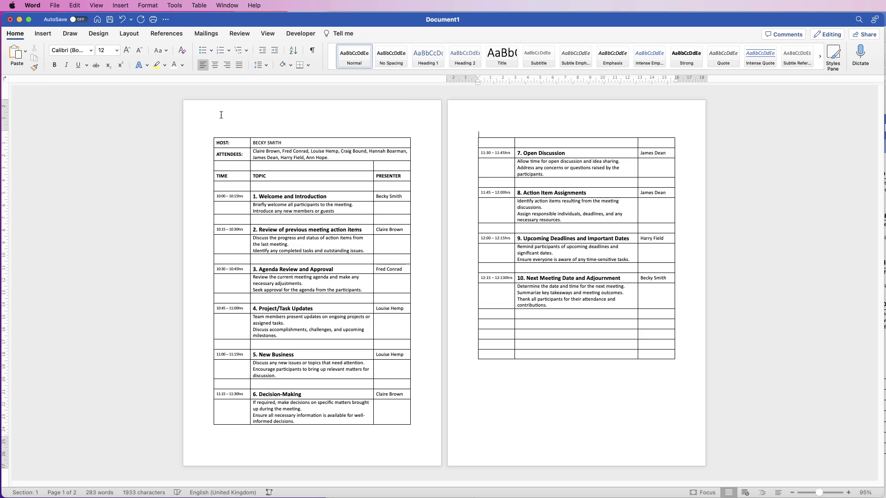
click(297, 128)
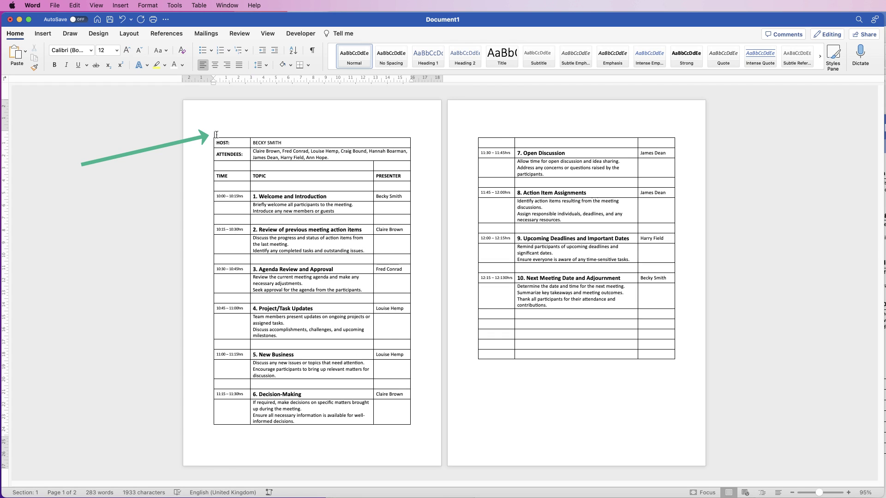
Add two blank lines above the agenda table and lower the bottom margin so page 1's table fits.
key(Return)
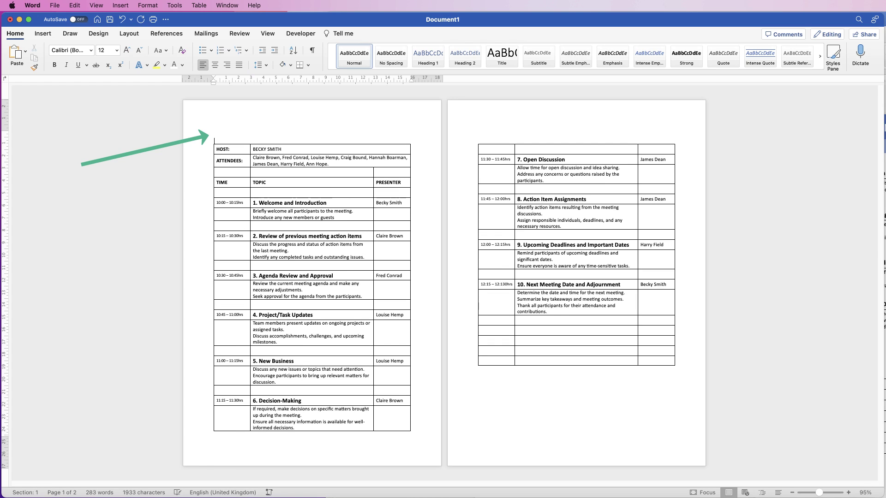
key(Return)
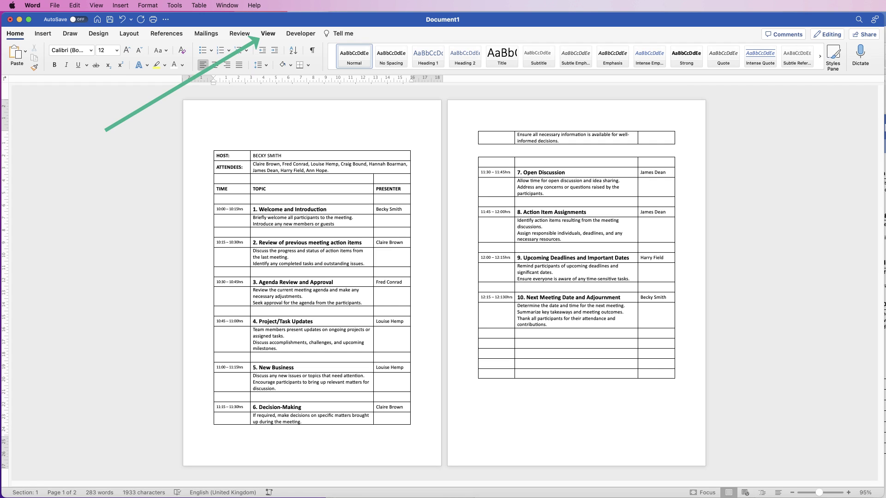
click(267, 33)
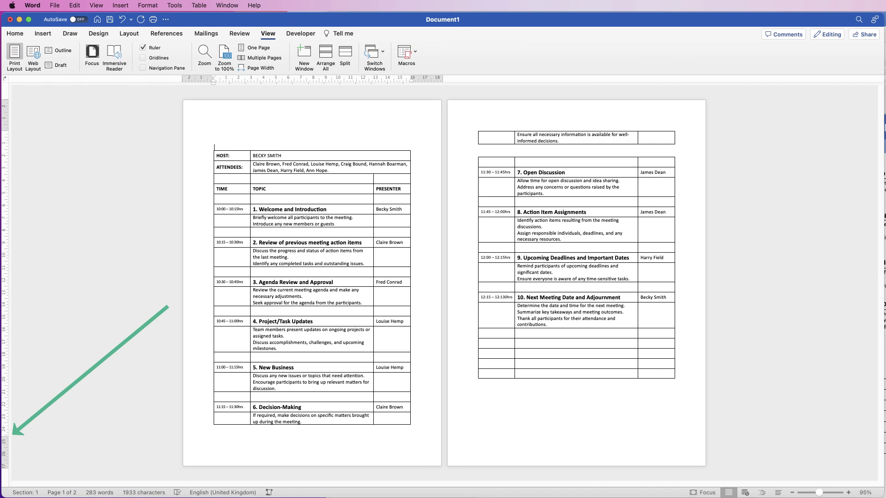
drag(4, 435, 5, 447)
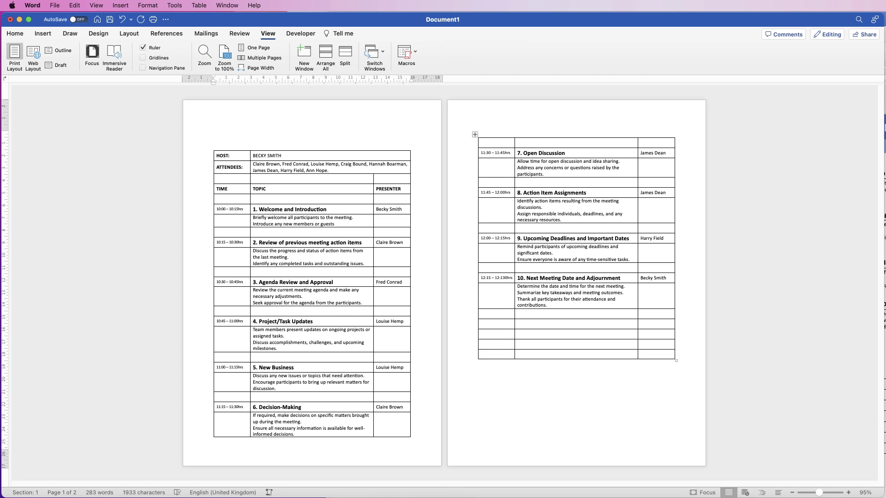
Add two blank lines above the table on page 2.
click(496, 143)
key(Return)
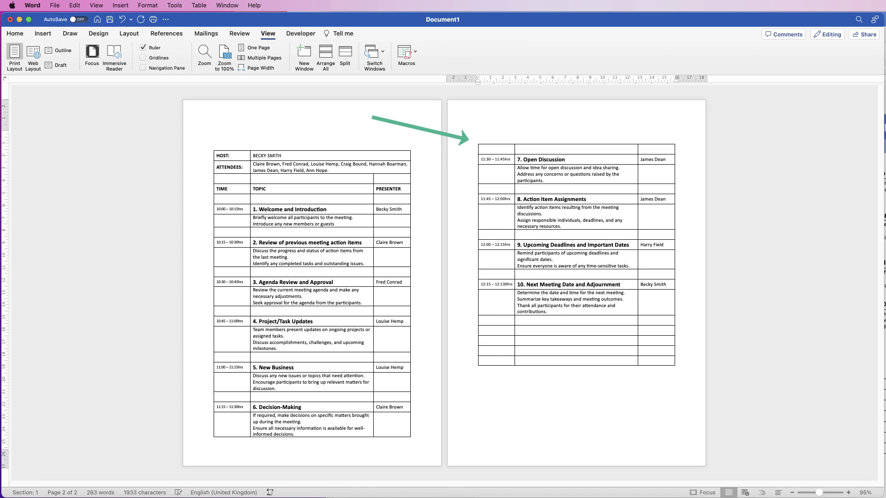
key(Return)
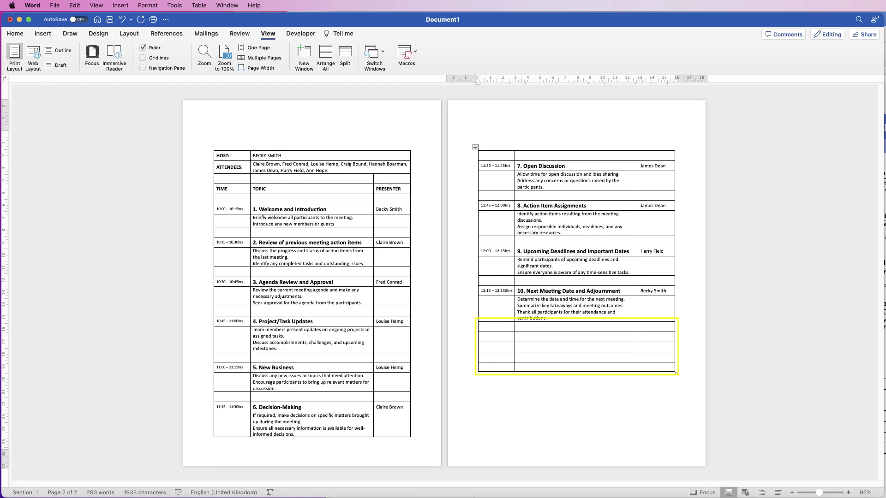
Type NOTES in the row below item 10 and make it bold at 14 pt.
click(487, 337)
text(NOT)
drag(497, 336, 472, 333)
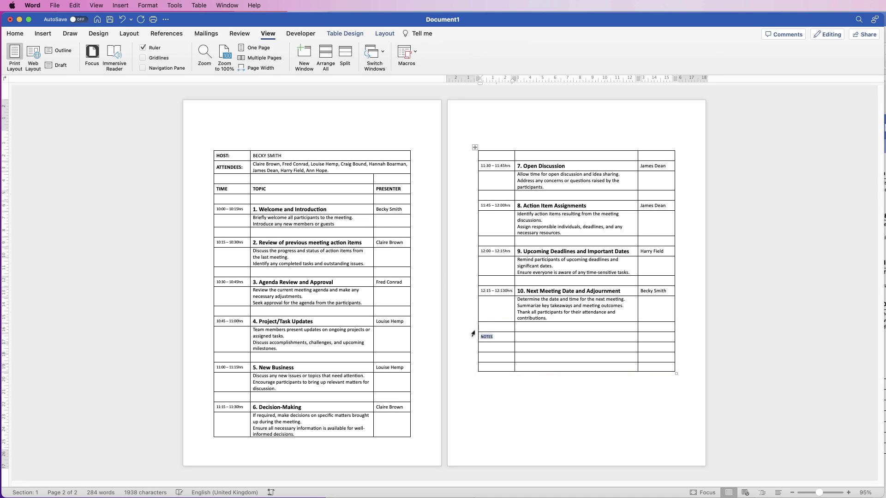
click(15, 33)
click(54, 64)
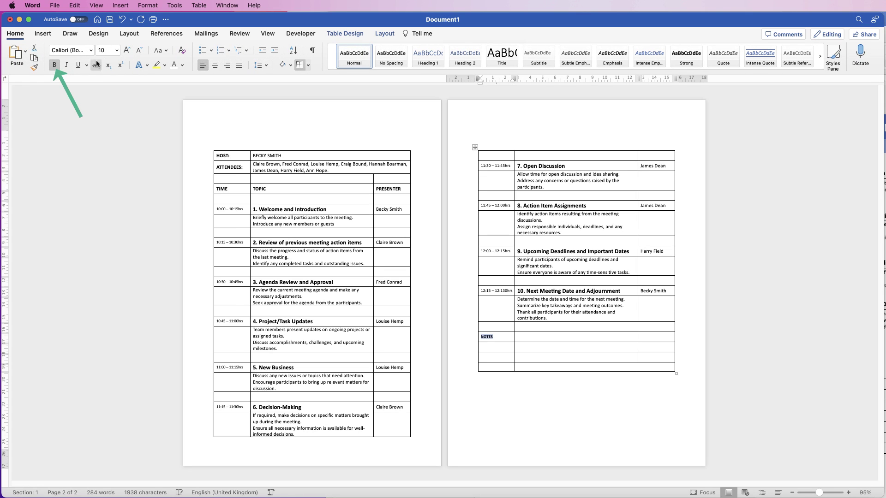
click(126, 52)
click(126, 52)
click(123, 52)
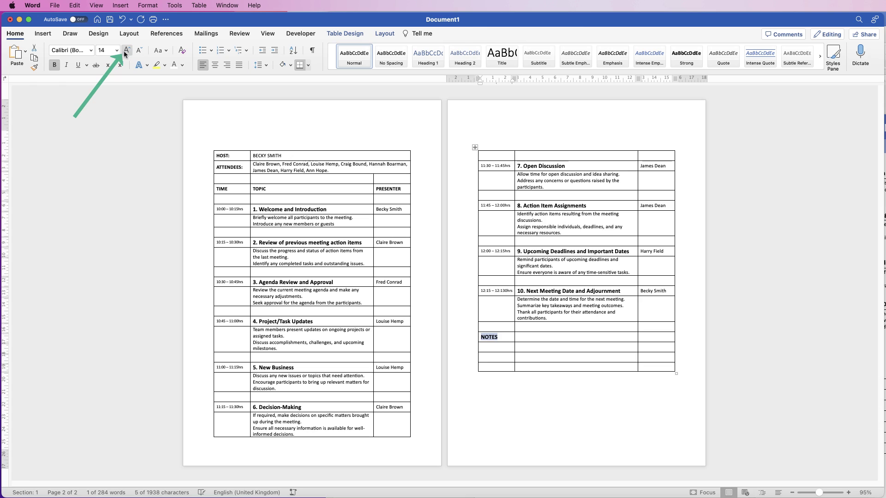
Select the two empty cells beside NOTES.
click(605, 345)
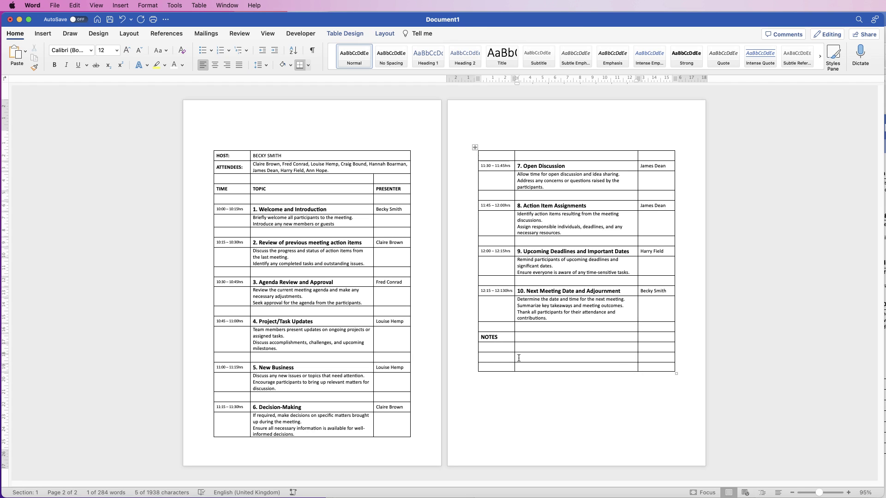
drag(642, 338, 500, 345)
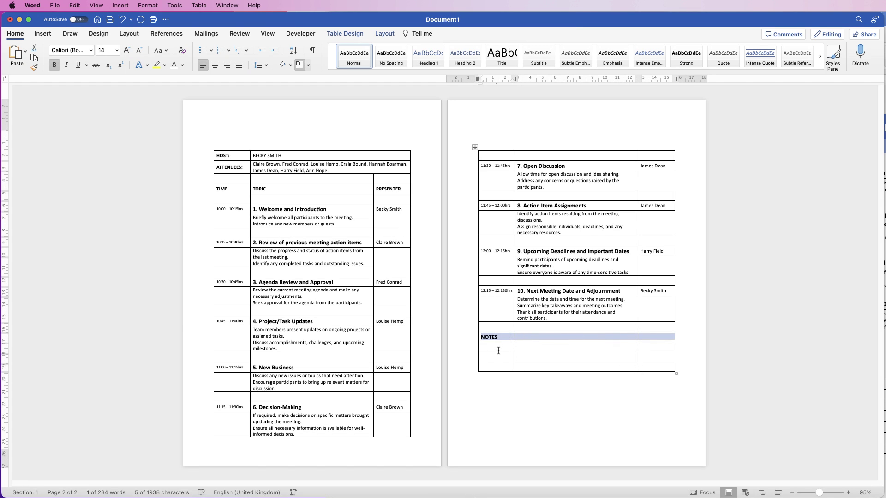
click(384, 34)
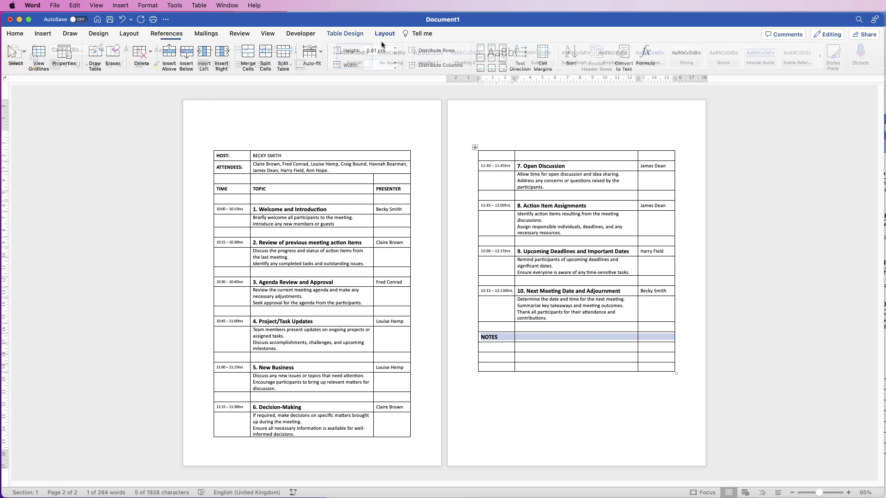
Merge the NOTES row and the row below into single cells, and delete the two bottom rows.
click(247, 56)
drag(647, 350, 503, 349)
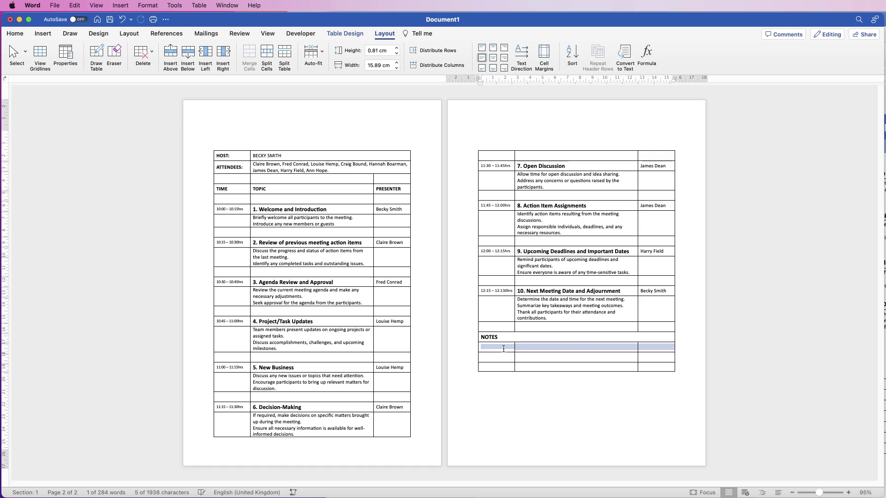
click(250, 55)
drag(648, 367, 507, 359)
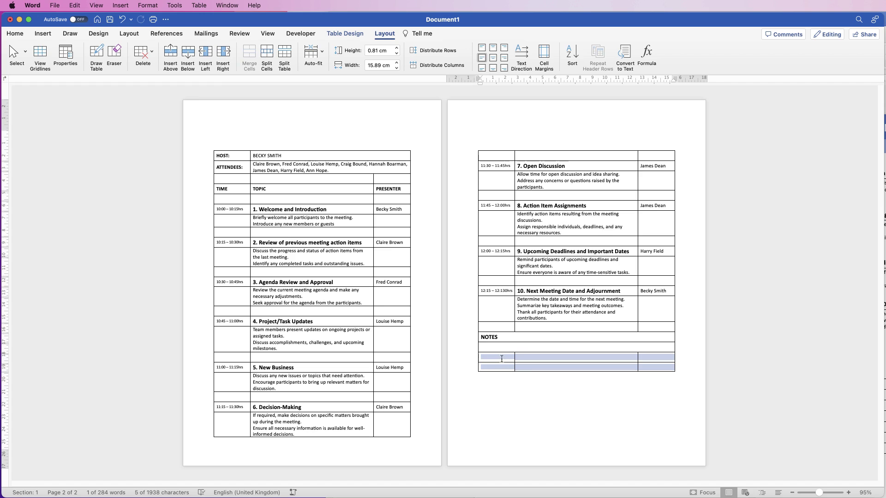
right_click(593, 358)
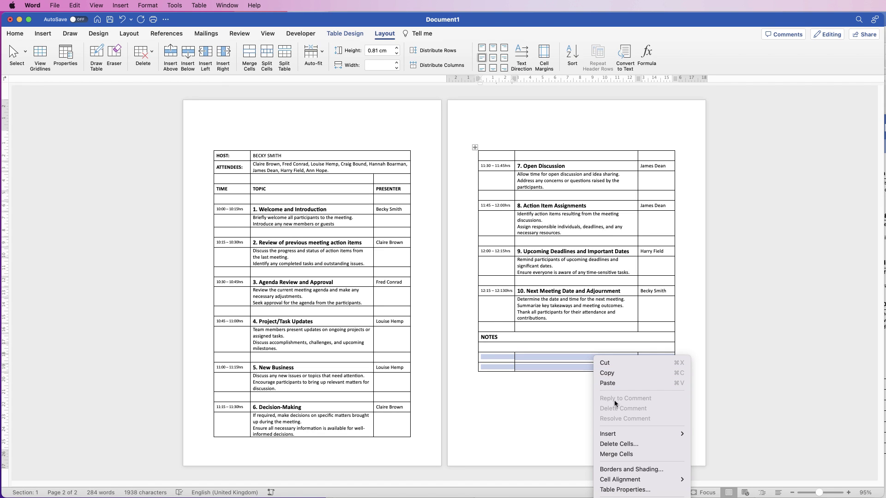
click(619, 445)
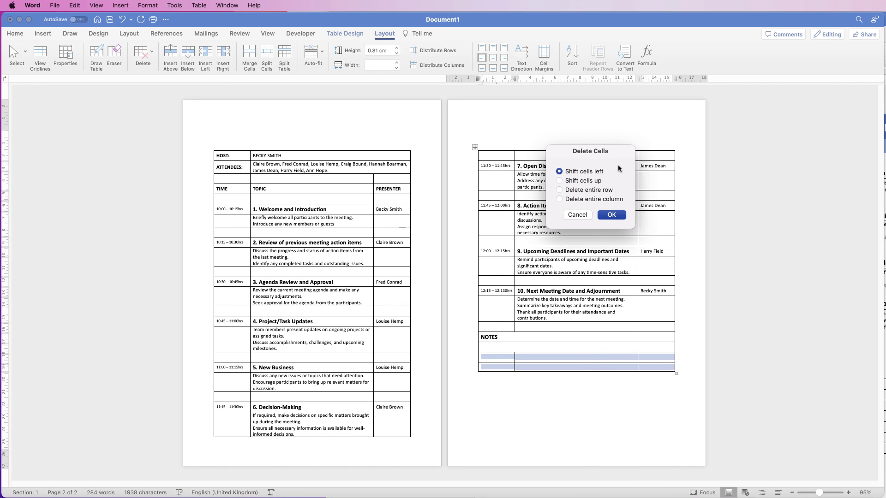
click(612, 215)
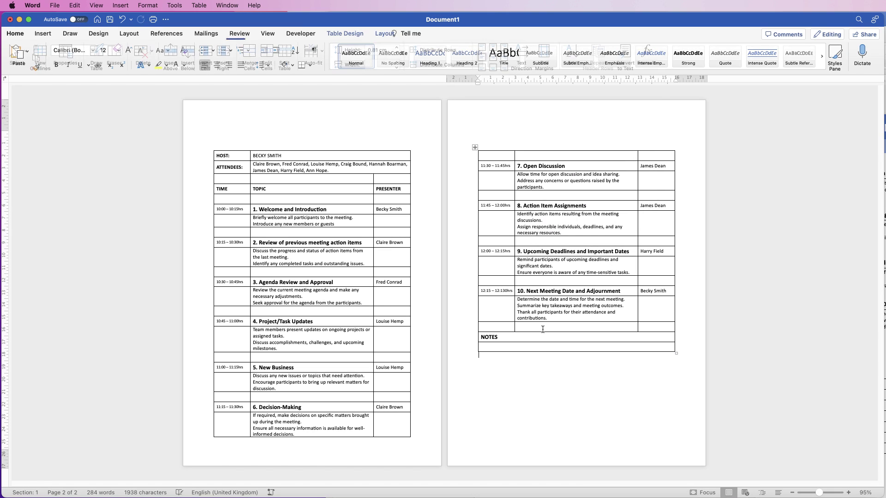
Add eight empty full-width notes rows below NOTES, keeping the table on page 2.
click(538, 348)
click(385, 33)
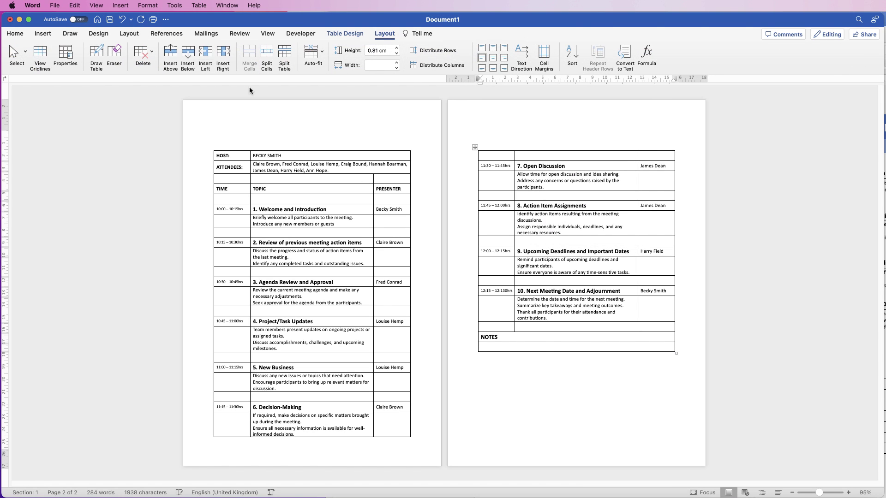
click(187, 54)
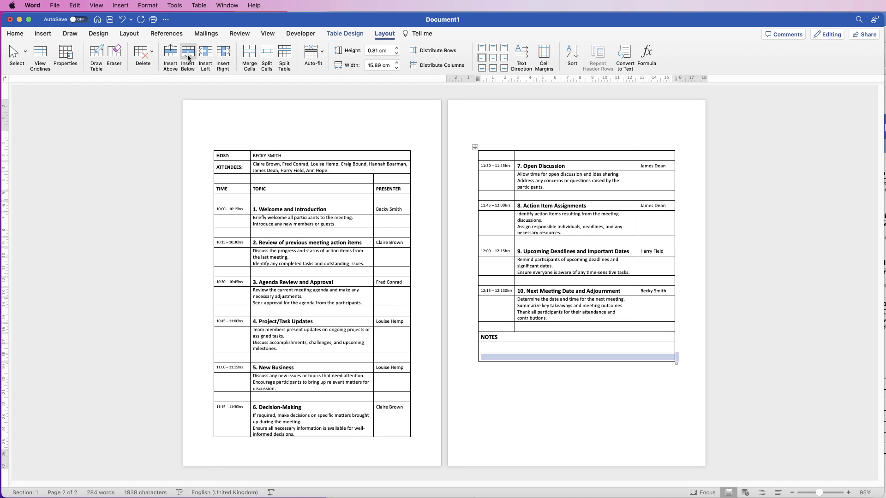
click(188, 56)
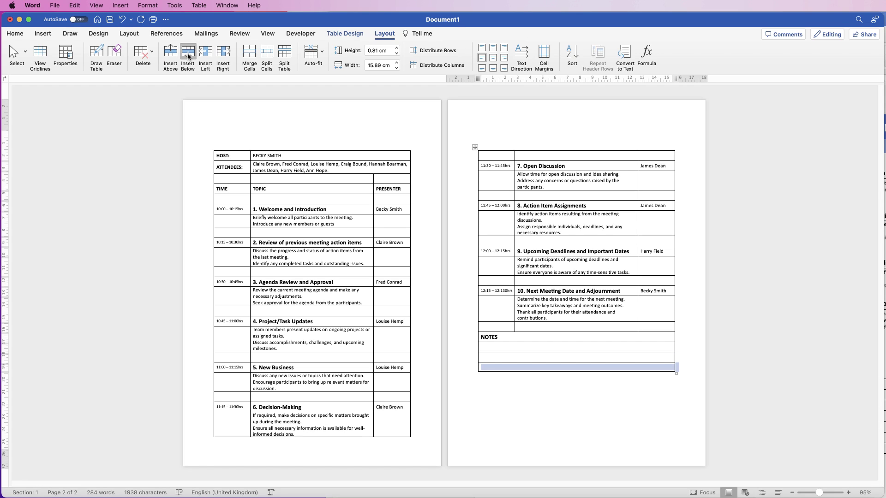
click(187, 56)
click(189, 55)
click(189, 56)
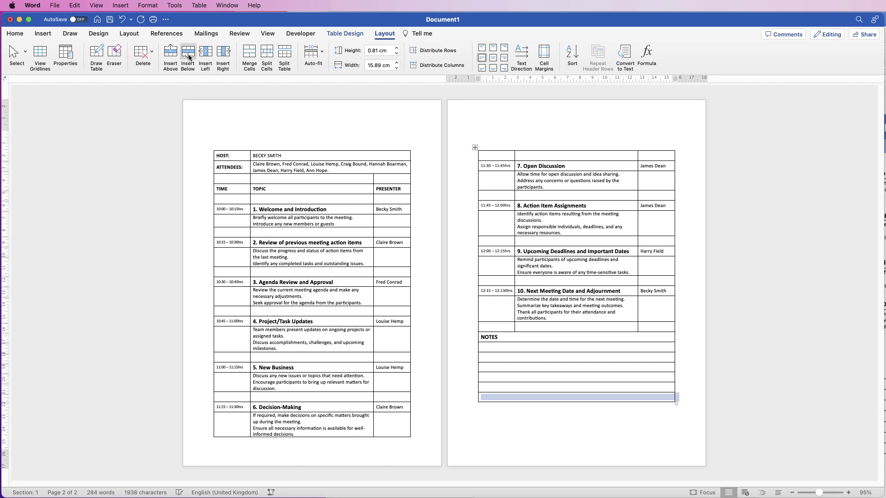
click(189, 56)
click(189, 57)
click(189, 57)
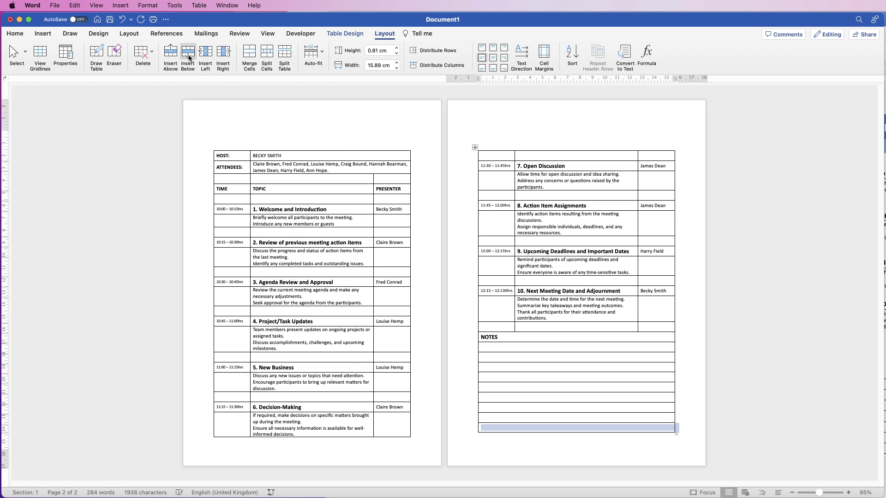
click(189, 57)
key(ctrl+z)
Apply No Border to the entire page-1 agenda table.
click(533, 348)
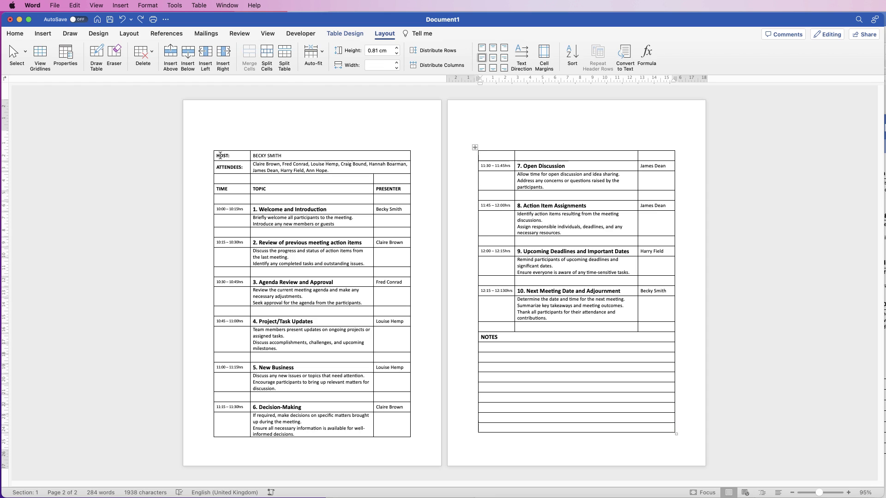
click(219, 156)
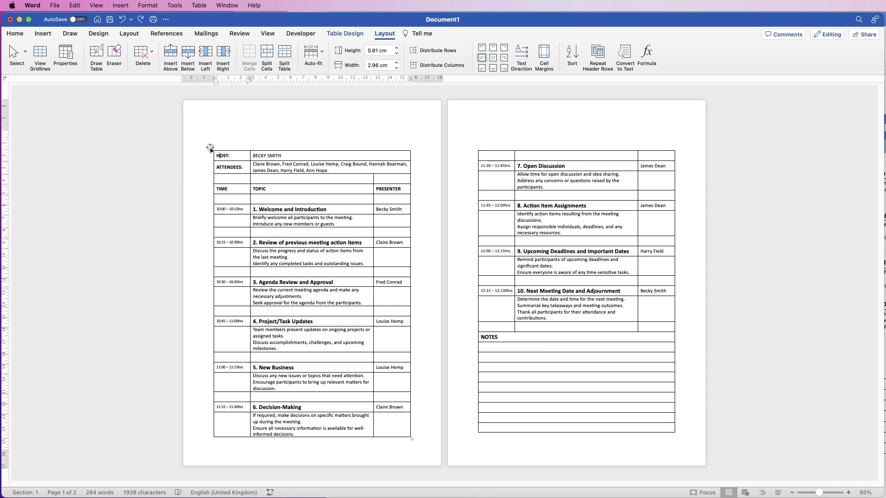
click(210, 148)
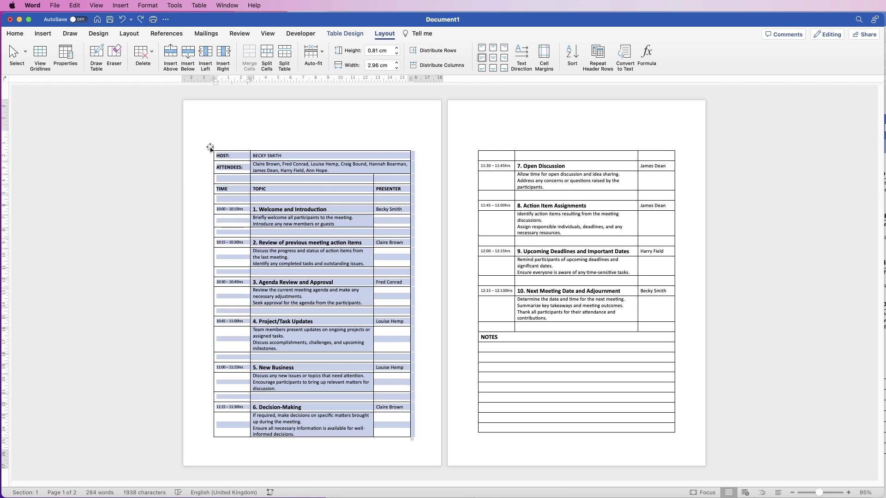
click(345, 34)
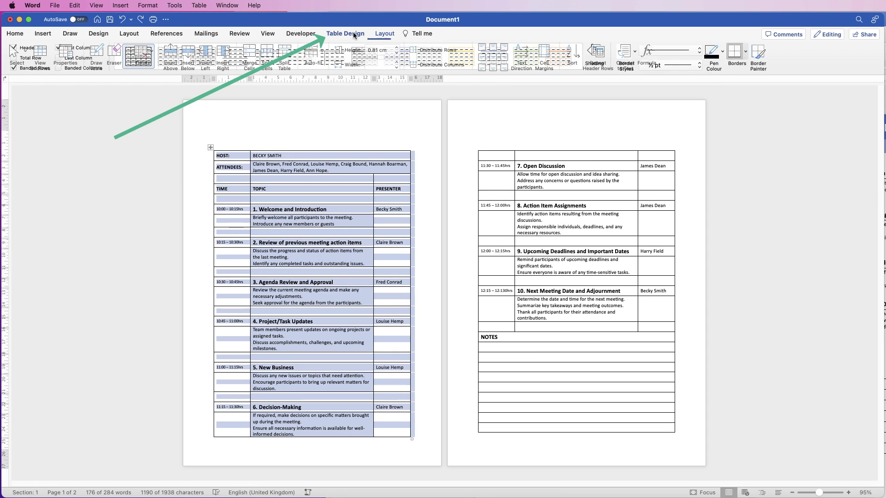
click(743, 51)
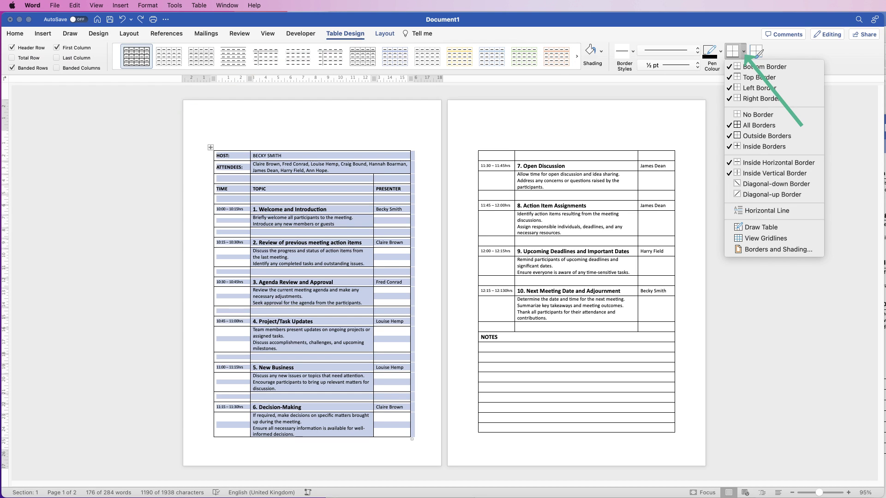
click(757, 114)
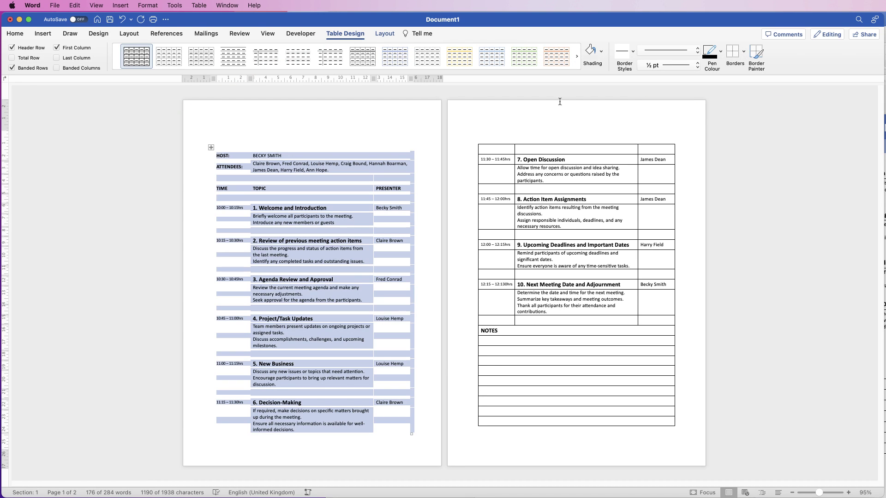
Turn on View Gridlines so the borderless page-1 table shows dashed gridlines.
click(558, 119)
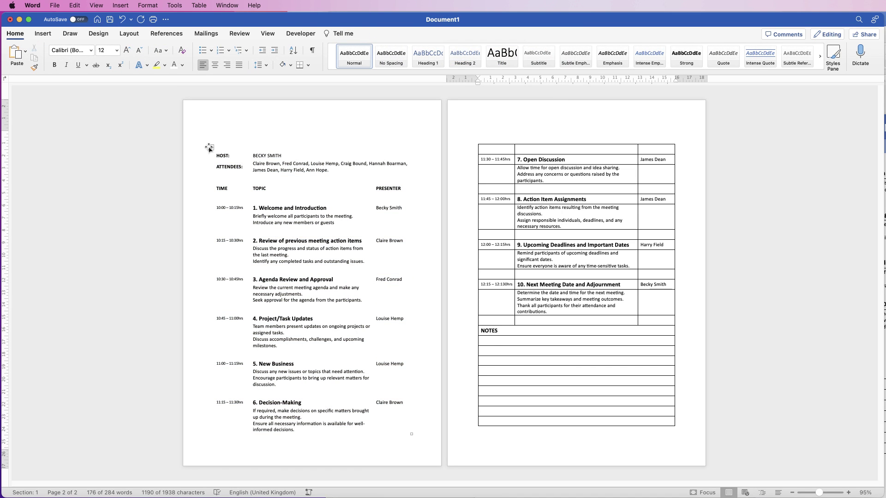
click(211, 147)
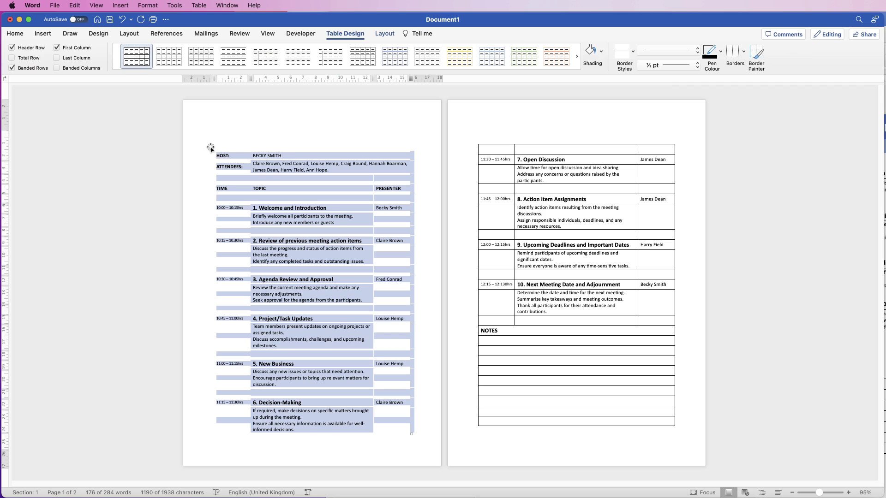
click(744, 52)
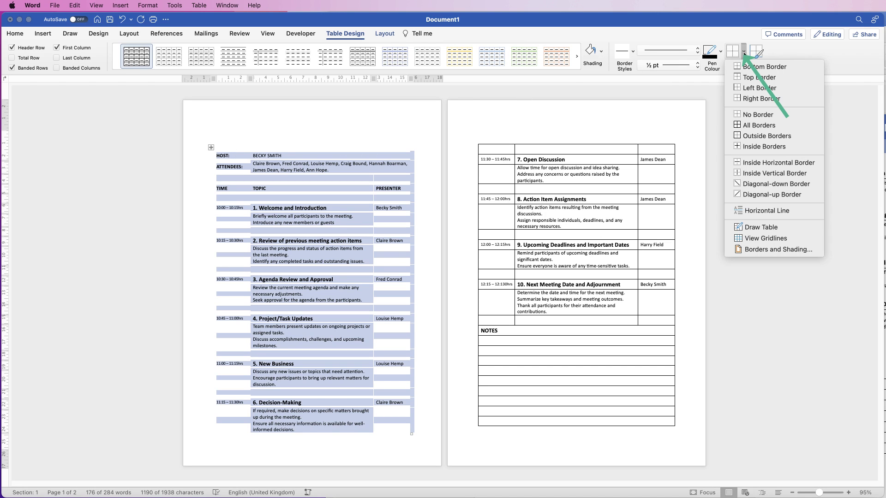
click(757, 238)
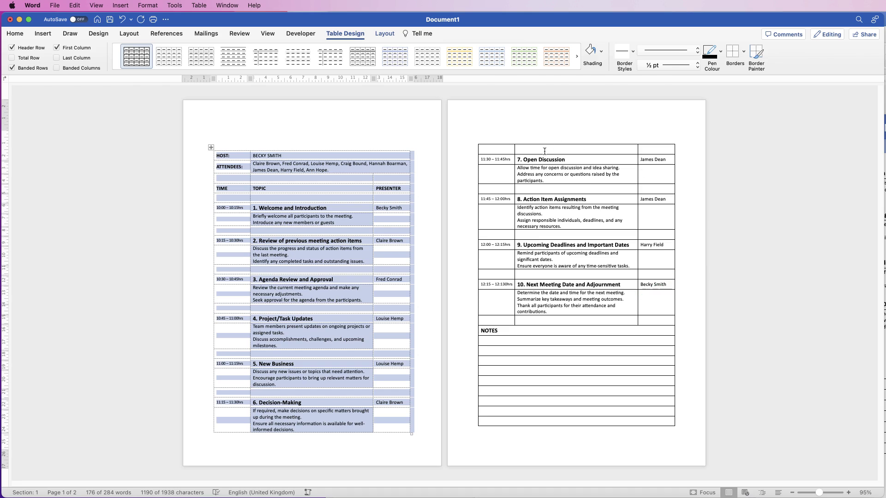
click(544, 148)
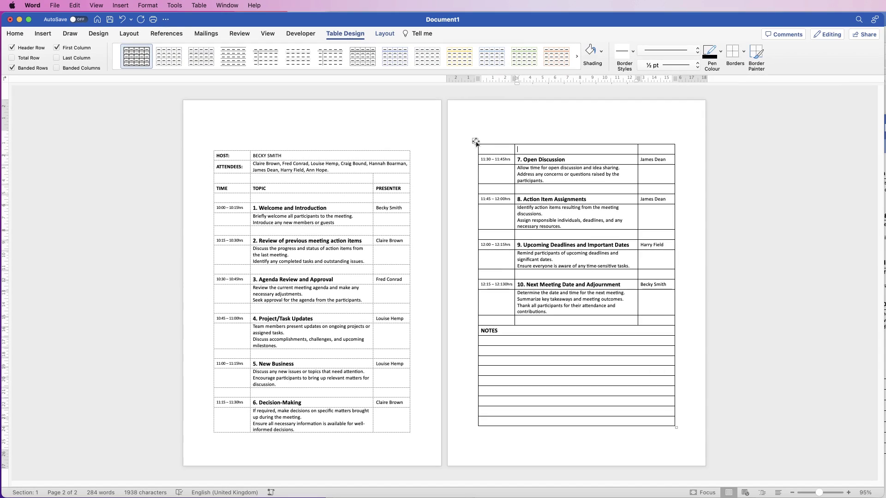
Strip all borders from the page-2 table so it shows only dashed gridlines.
click(513, 127)
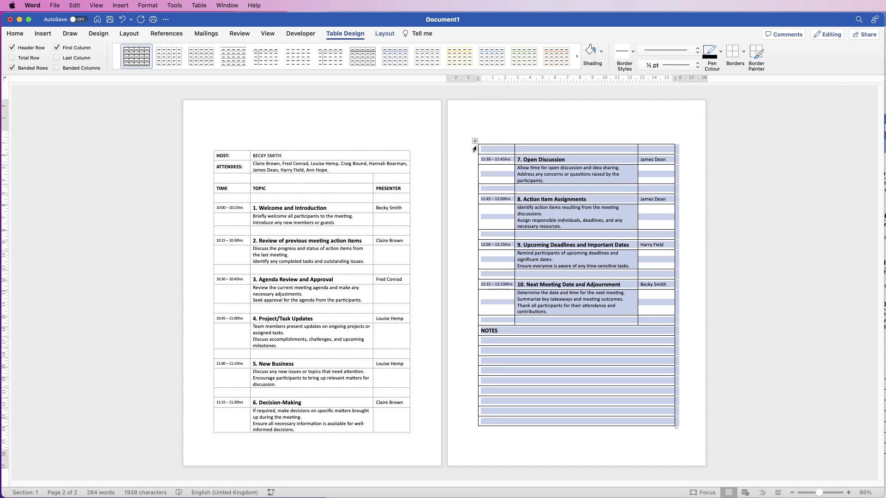
click(733, 52)
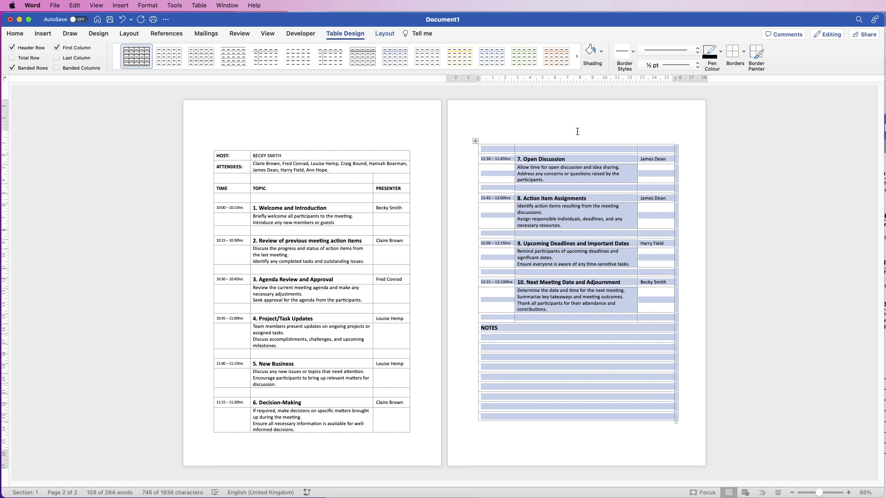
click(286, 167)
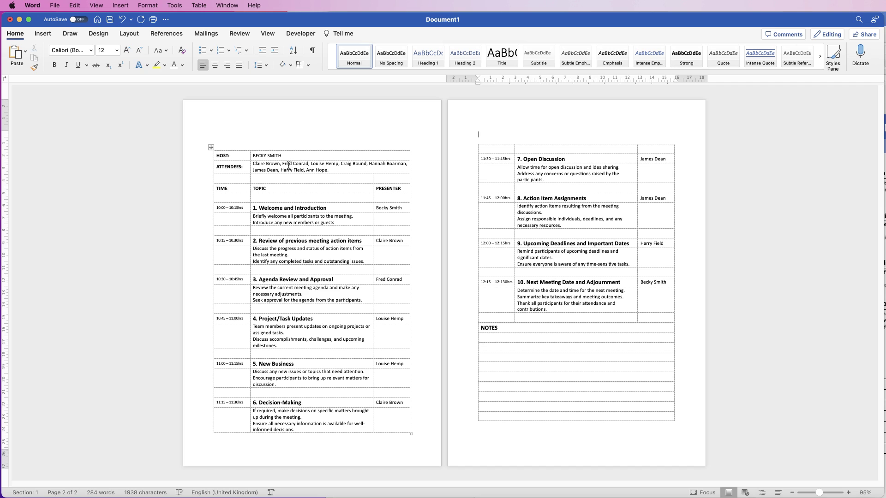
Add a Bottom Border under the TIME, TOPIC, PRESENTER header row.
drag(405, 188, 361, 190)
drag(290, 187, 236, 197)
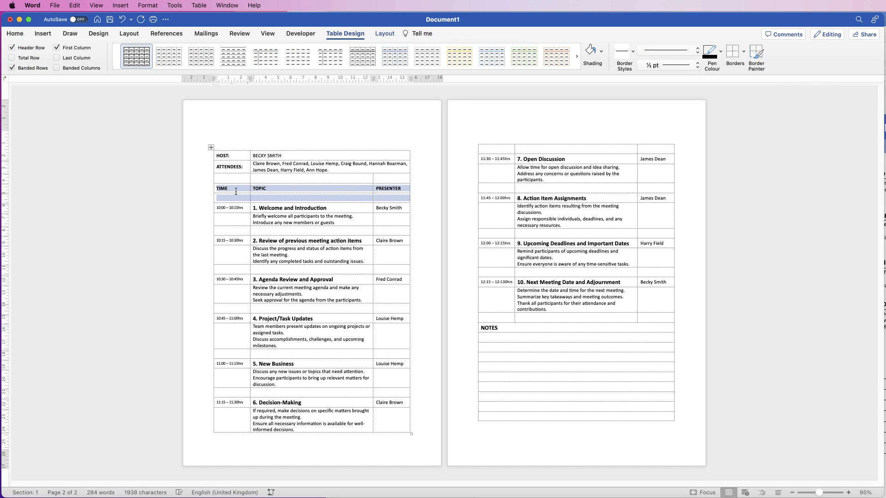
click(291, 187)
drag(402, 189, 231, 193)
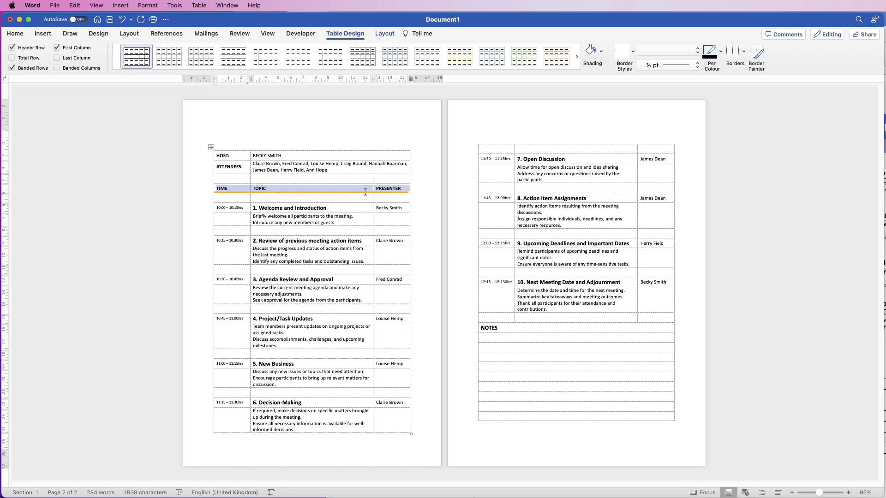
drag(398, 190, 399, 191)
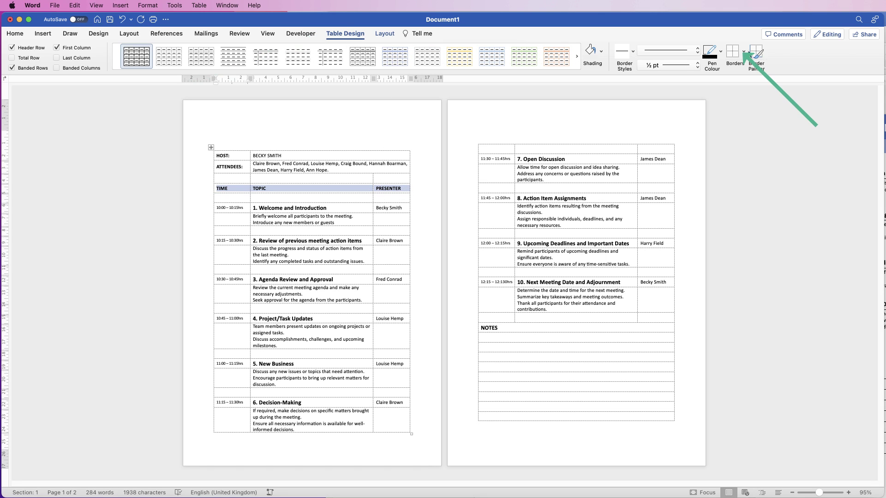
click(743, 51)
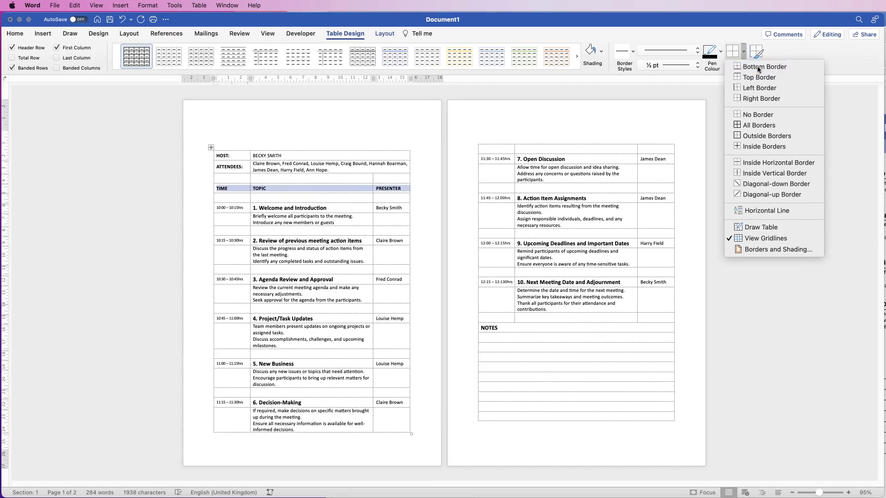
click(572, 111)
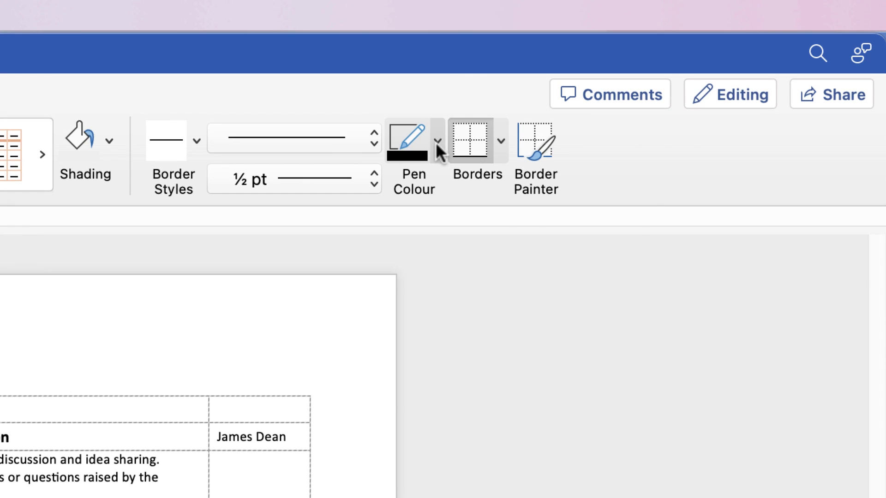
Review border colour and weight, keeping the solid single line as the border style.
click(437, 141)
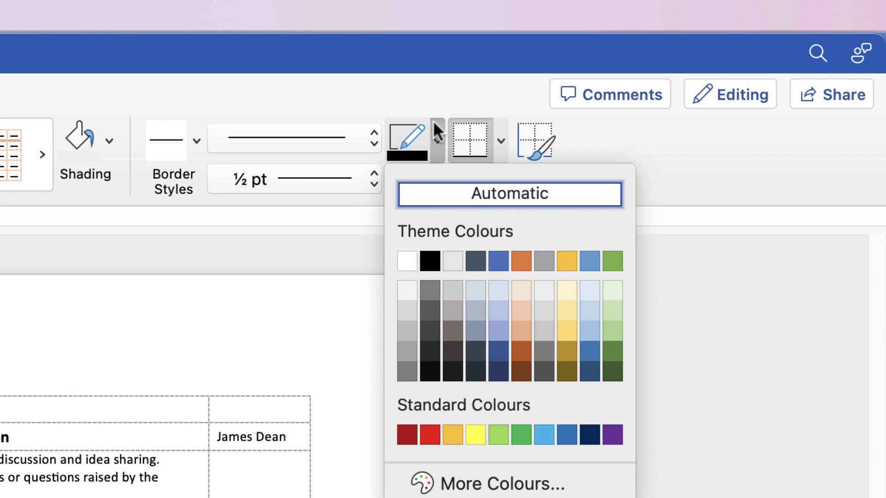
click(438, 131)
click(374, 184)
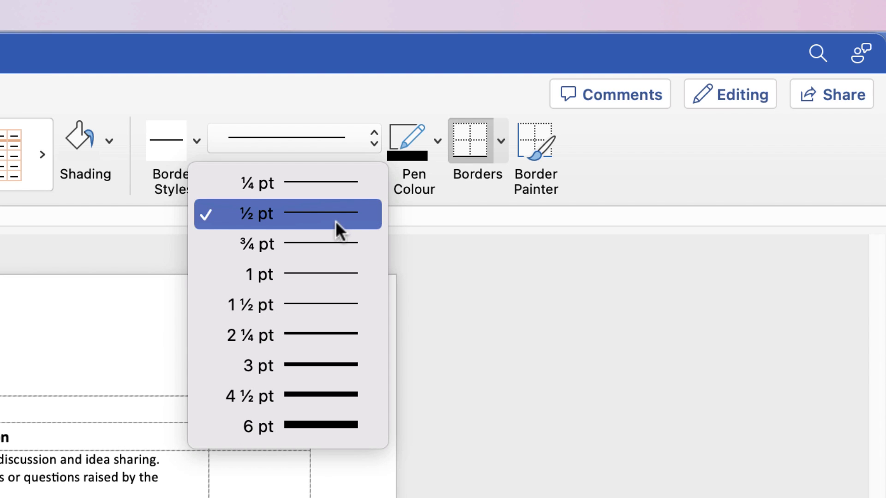
click(362, 148)
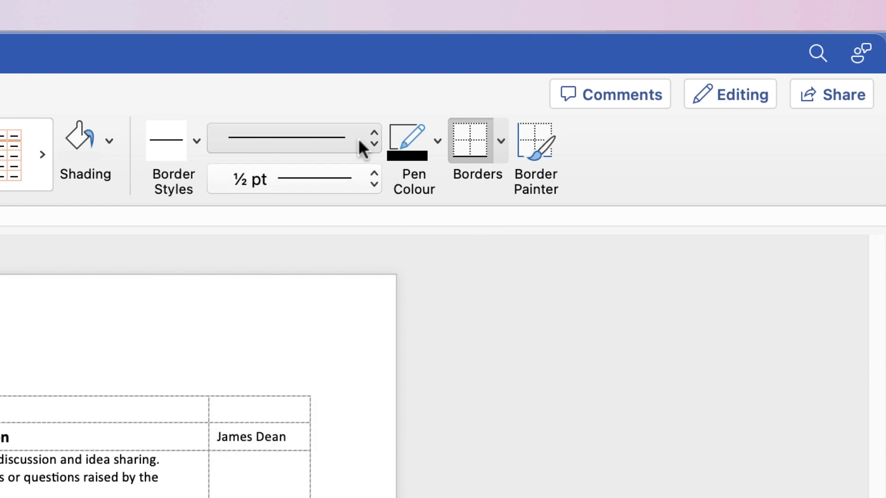
click(361, 148)
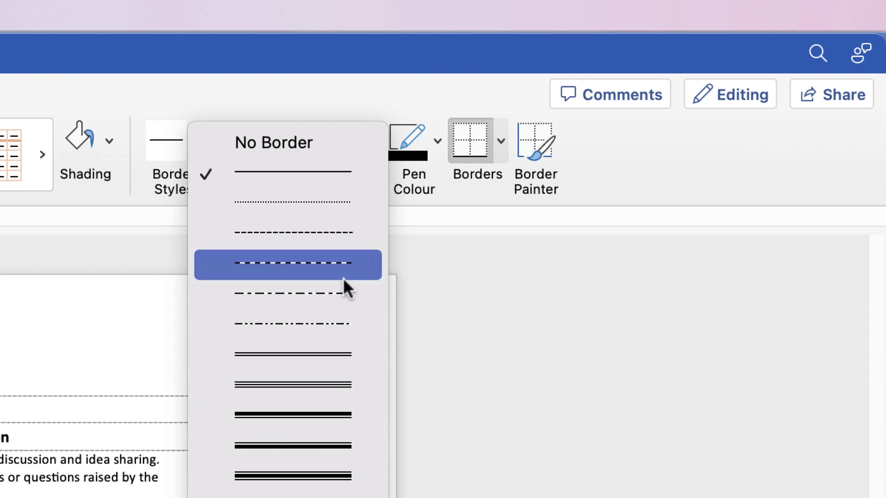
click(705, 162)
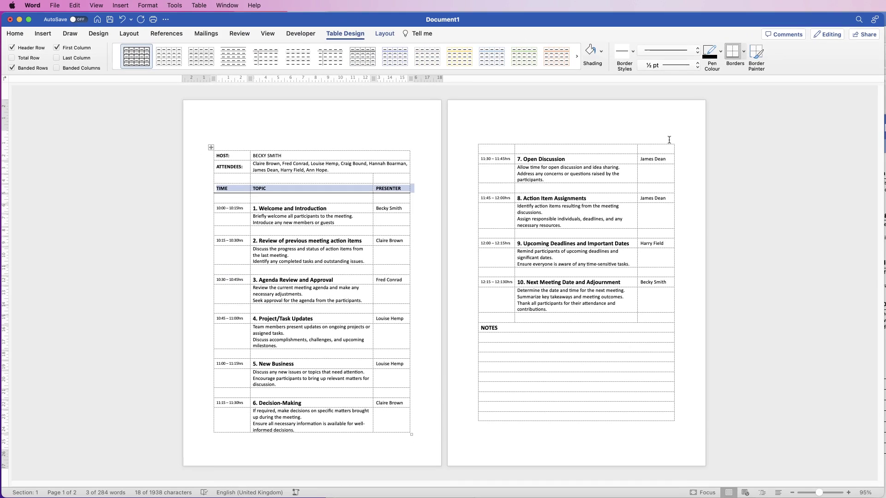
Add a bottom border under page-1 items 1–6, Welcome and Introduction through Decision-Making.
drag(381, 209, 367, 209)
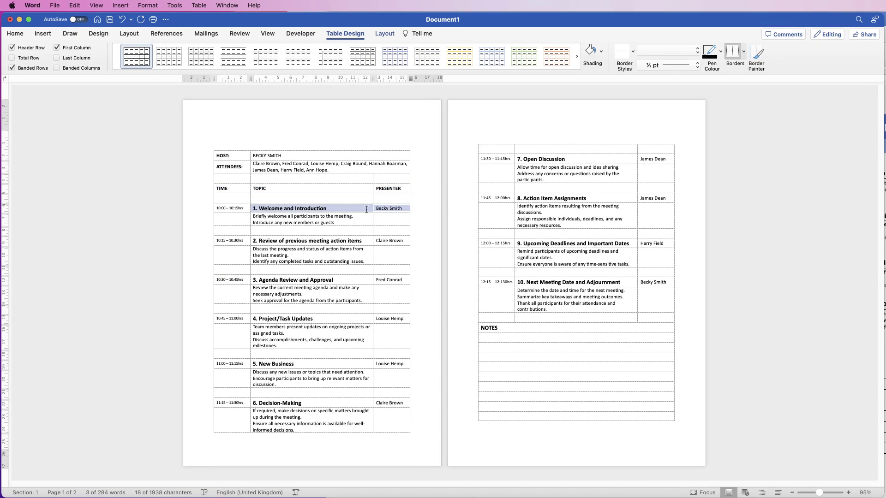
drag(278, 208, 233, 209)
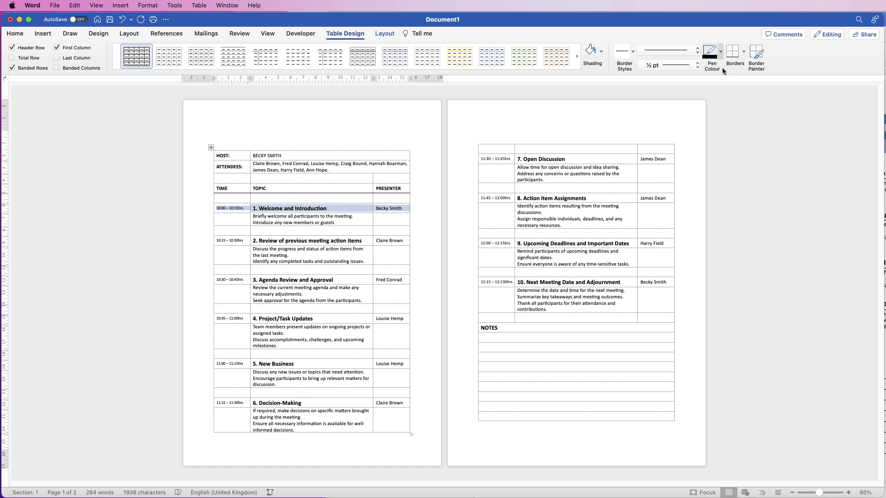
click(734, 52)
drag(404, 241, 241, 241)
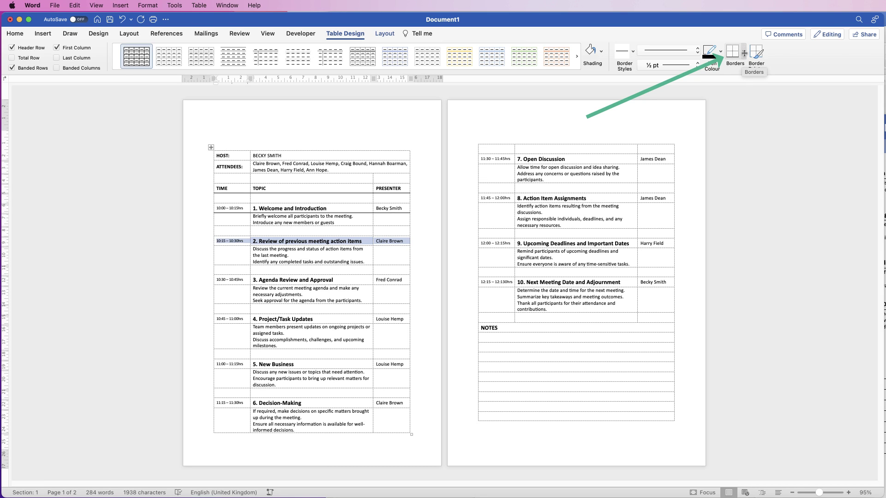
click(732, 52)
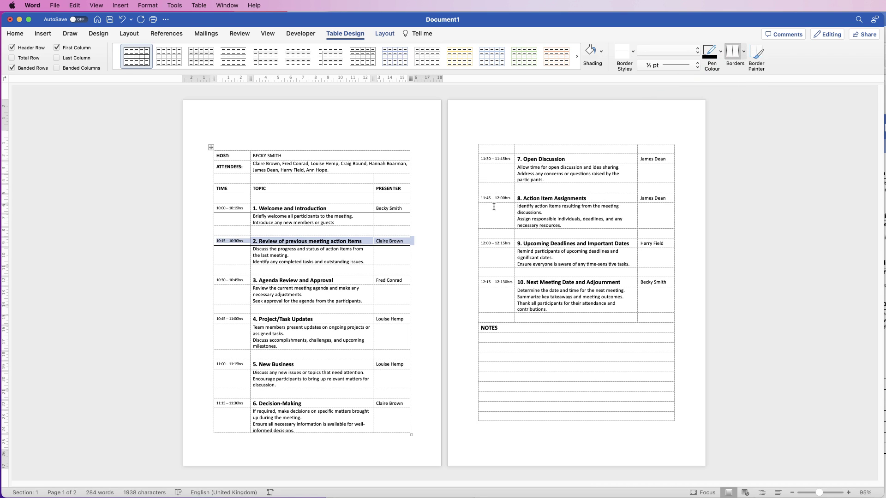
drag(384, 281, 237, 282)
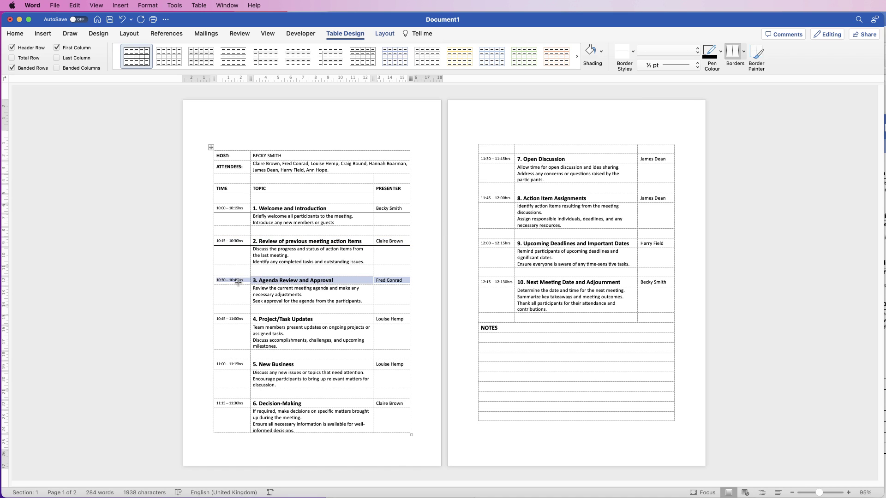
click(733, 52)
click(732, 52)
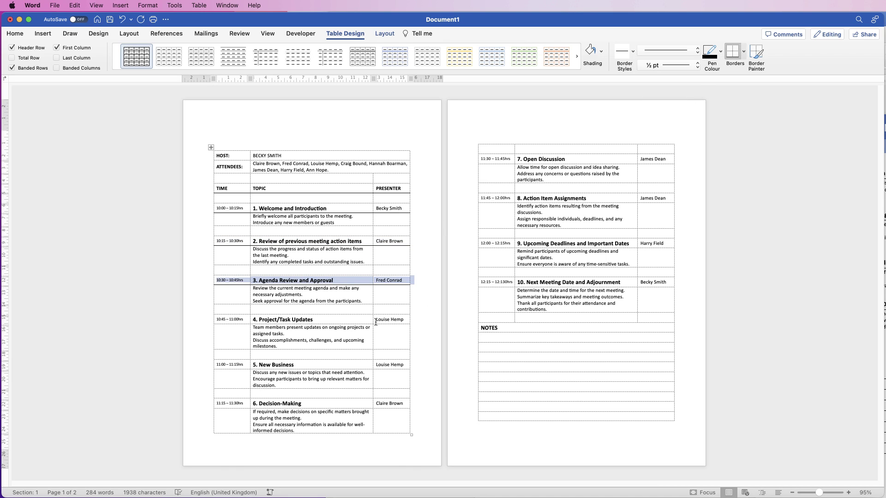
drag(381, 320, 236, 321)
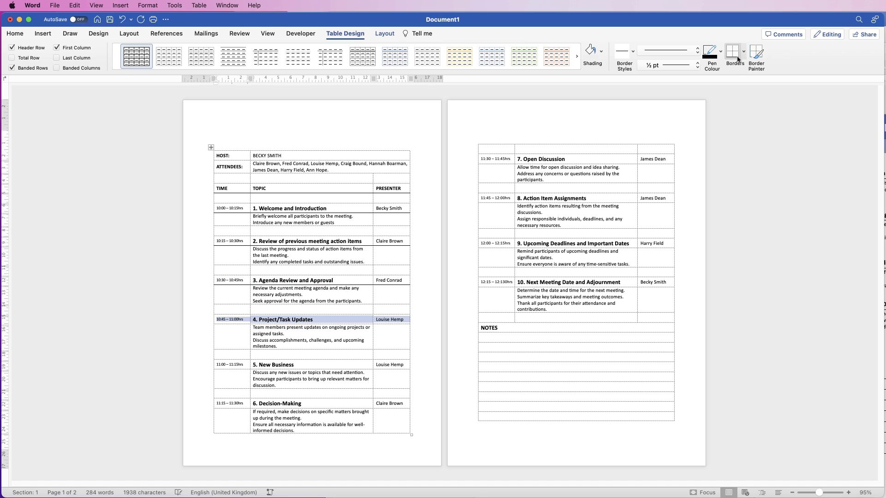
click(733, 54)
drag(380, 365, 237, 364)
click(734, 55)
drag(381, 404, 236, 404)
click(734, 54)
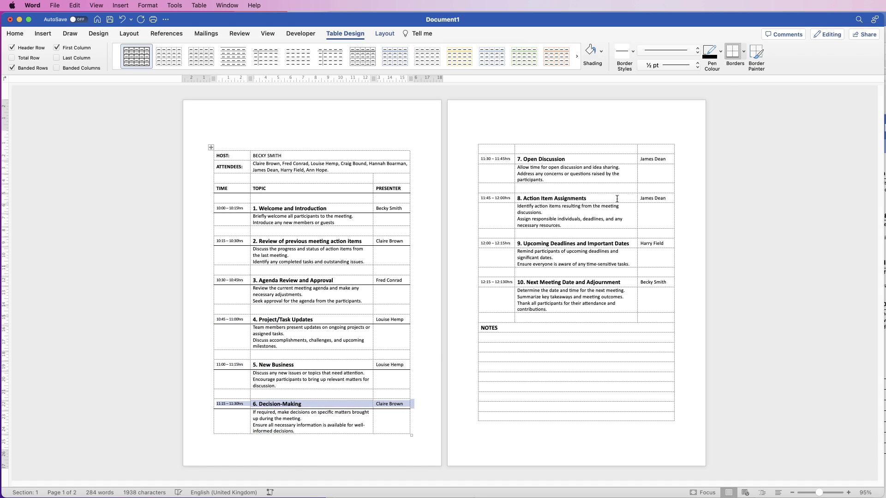
Add bottom borders under page-2 items 7–10, Open Discussion through Next Meeting Date and Adjournment.
drag(655, 158, 496, 158)
click(734, 55)
drag(655, 198, 496, 198)
click(733, 54)
drag(655, 243, 496, 243)
click(733, 54)
drag(655, 283, 496, 282)
click(733, 55)
drag(617, 417, 547, 329)
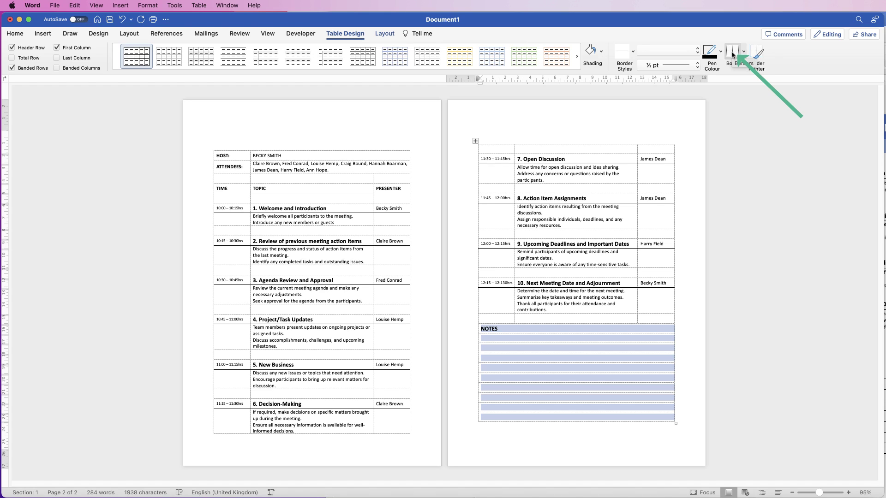
Give the empty NOTES rows a bottom border plus Inside Horizontal Borders between them.
click(734, 54)
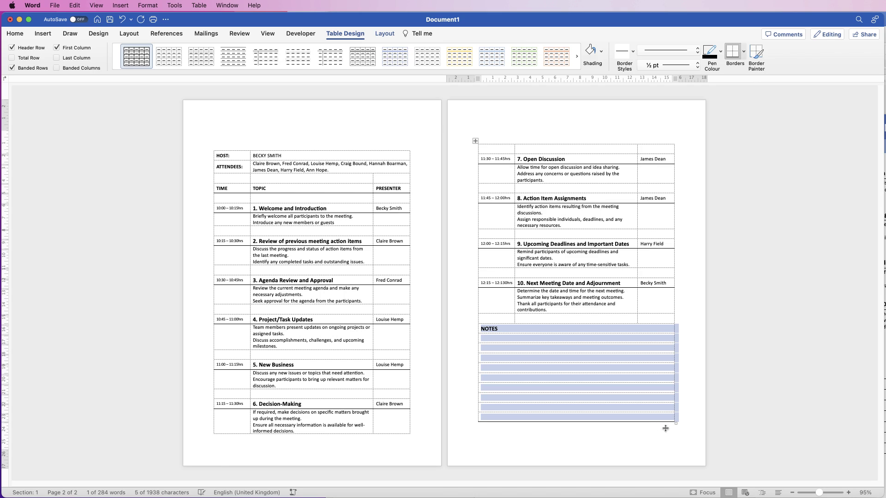
click(744, 53)
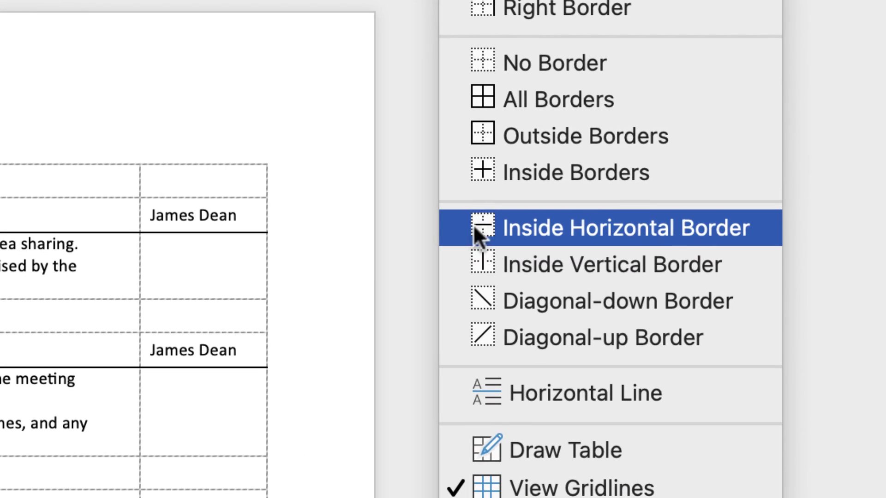
click(520, 228)
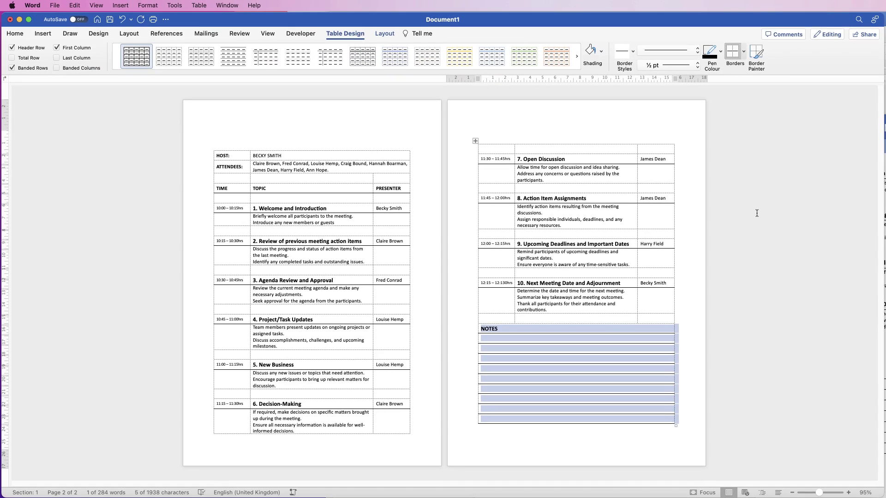
click(743, 303)
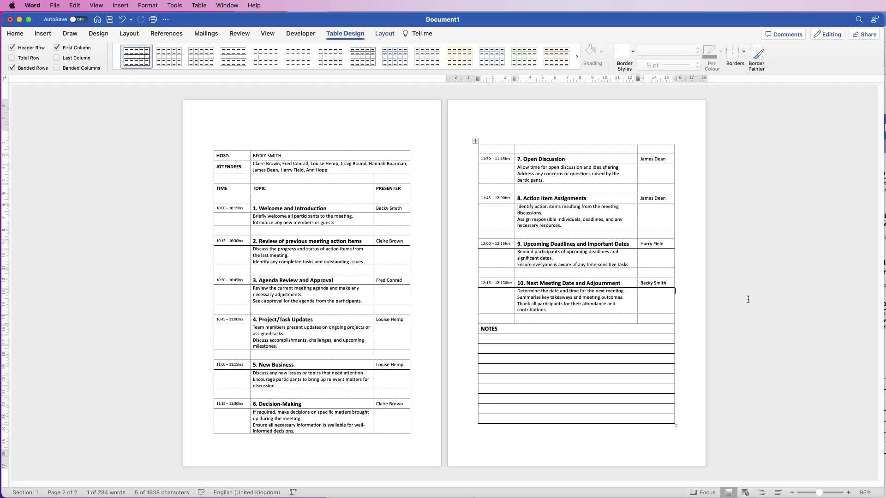
Turn off View Gridlines so only the solid rules remain visible.
click(475, 141)
click(744, 52)
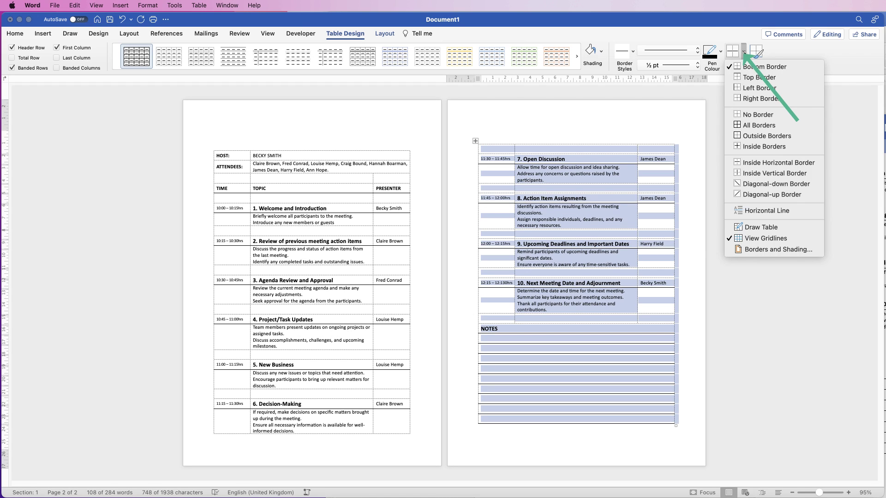
click(755, 239)
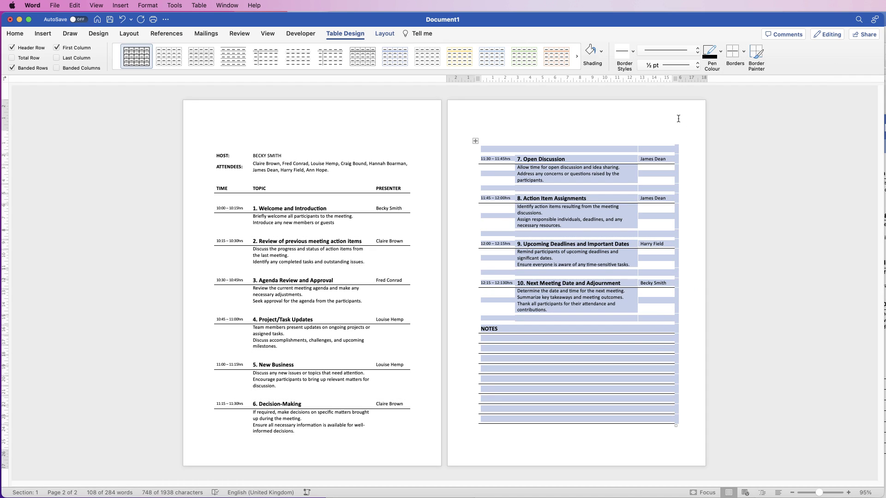
click(679, 118)
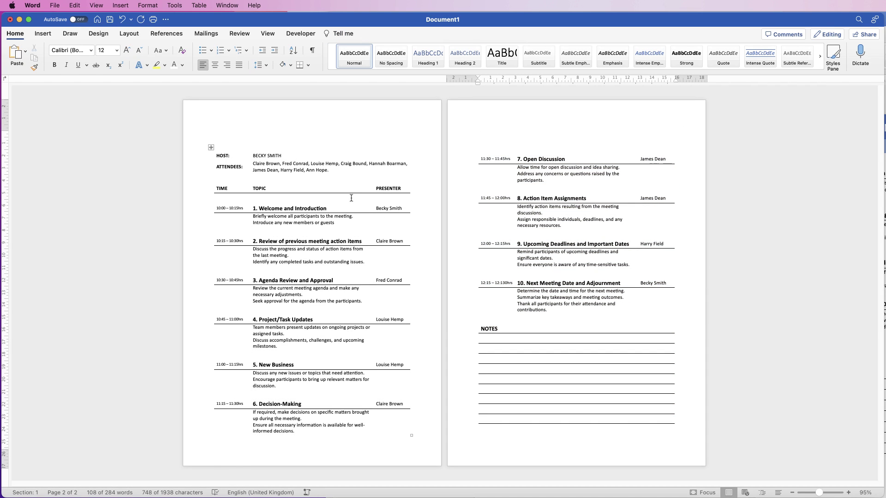
click(324, 455)
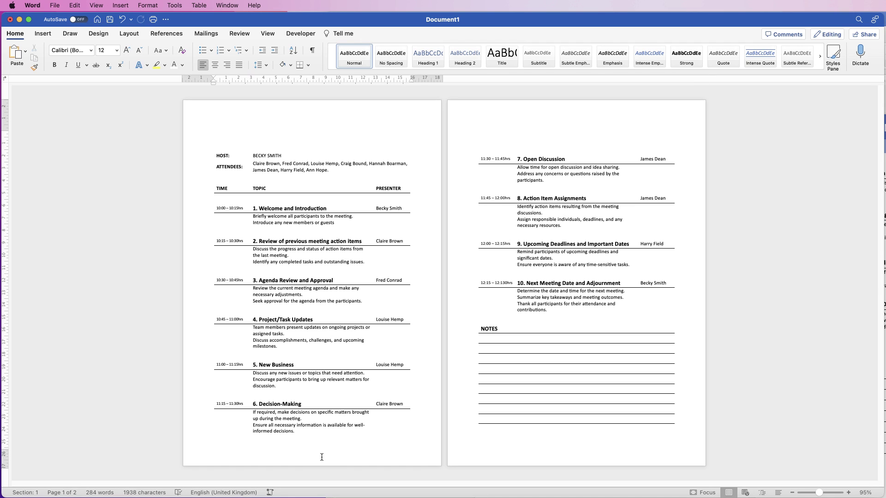
Insert footer page numbers with Centre alignment, then leave footer editing.
double_click(310, 456)
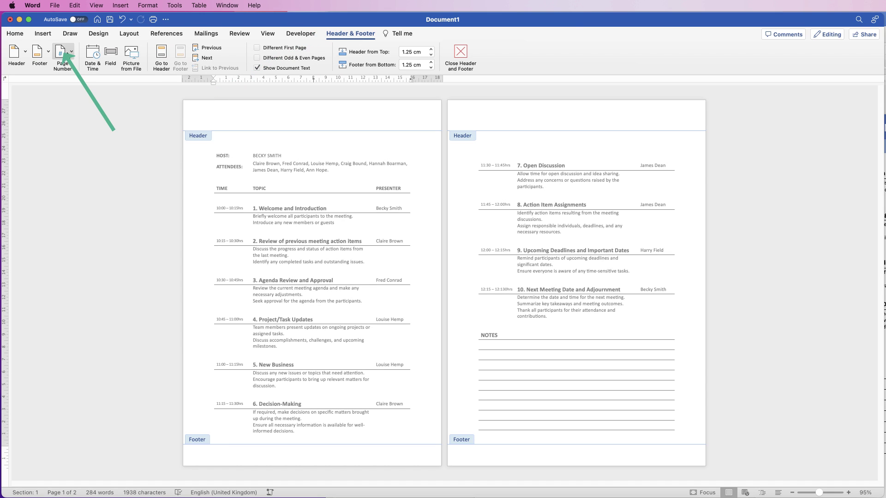
click(61, 54)
click(83, 67)
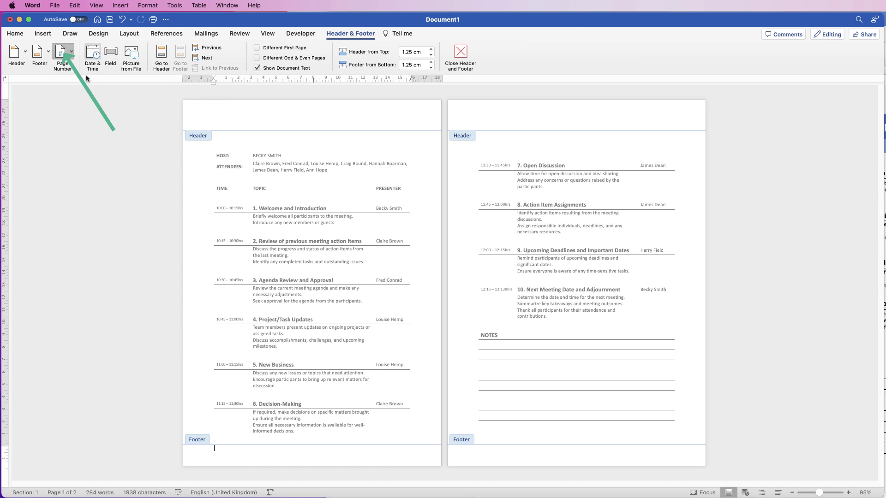
click(556, 202)
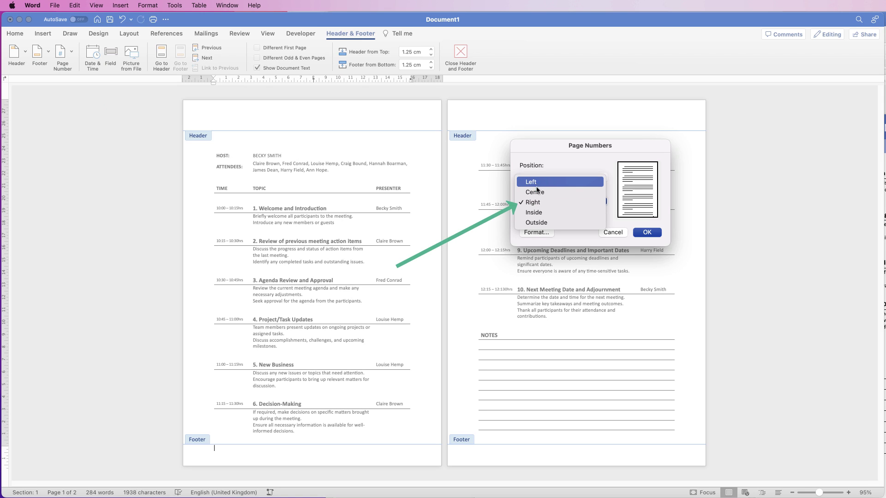
click(533, 192)
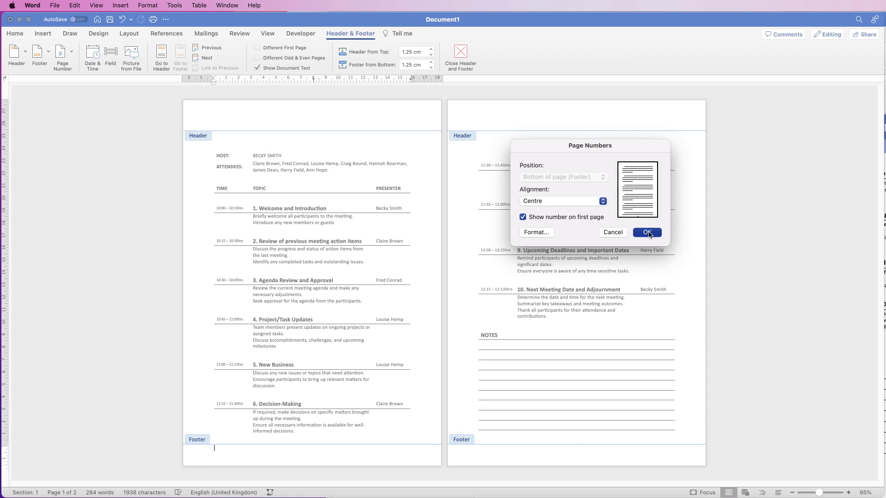
click(647, 232)
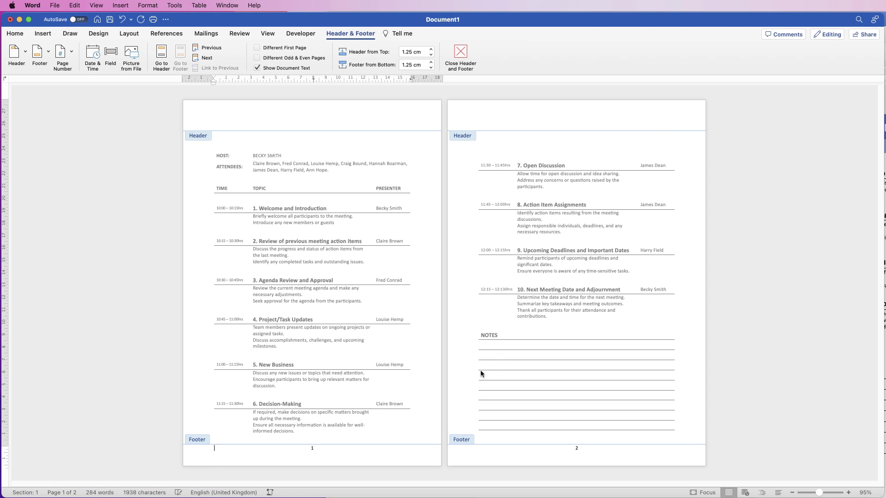
double_click(391, 334)
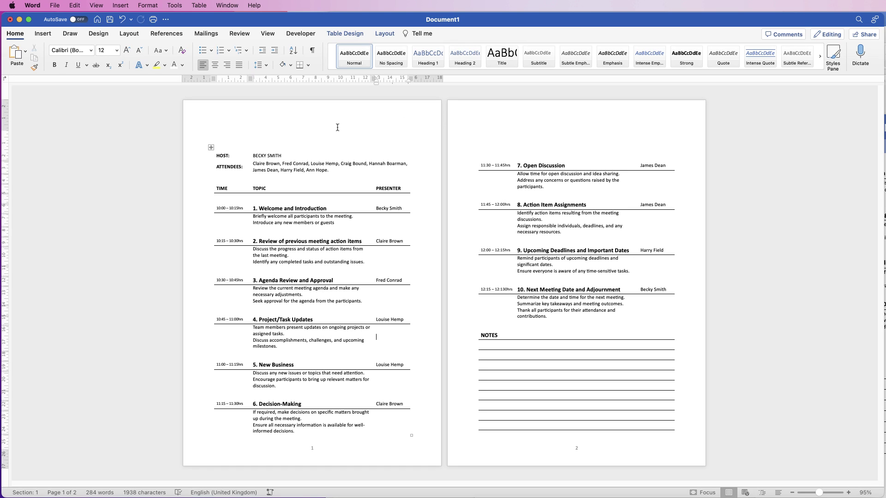
Draw a rectangle banner across the top of page 1, widened to the full page width.
click(42, 34)
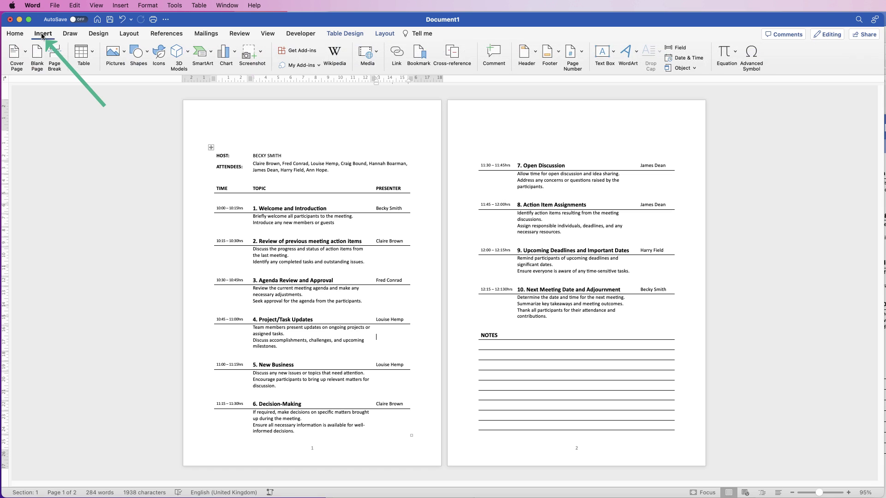
click(147, 55)
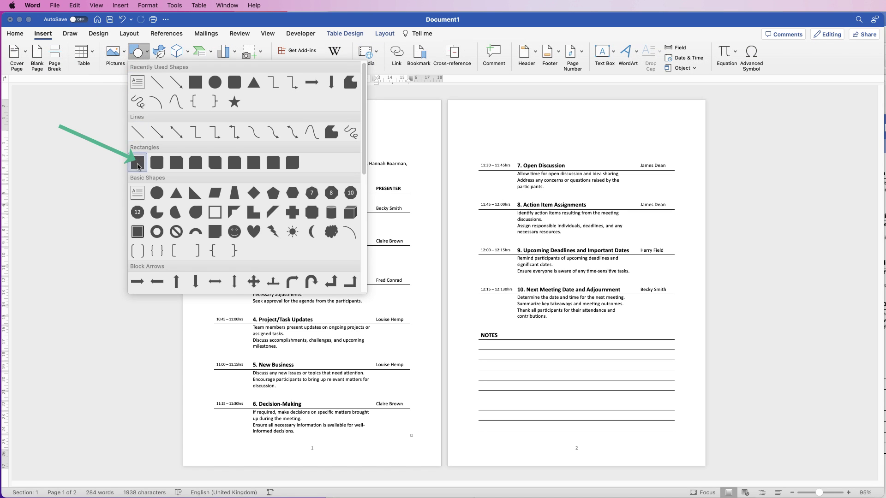
click(138, 159)
drag(188, 103, 410, 129)
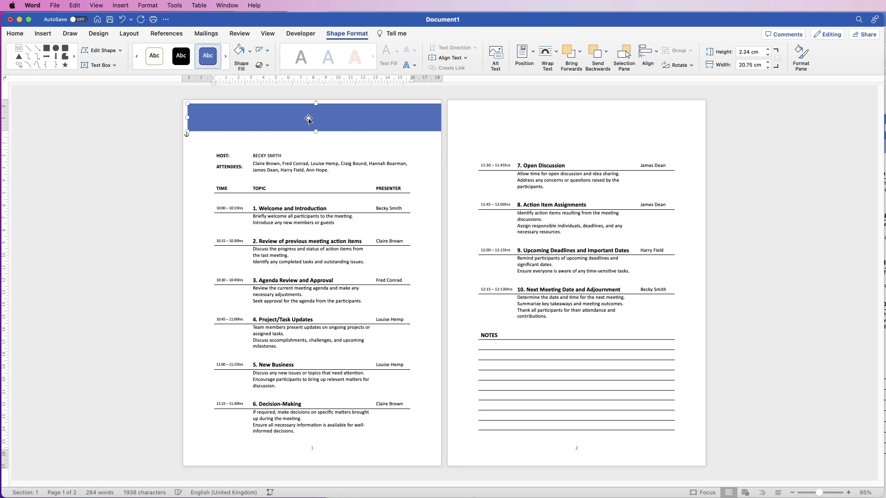
drag(308, 113, 303, 111)
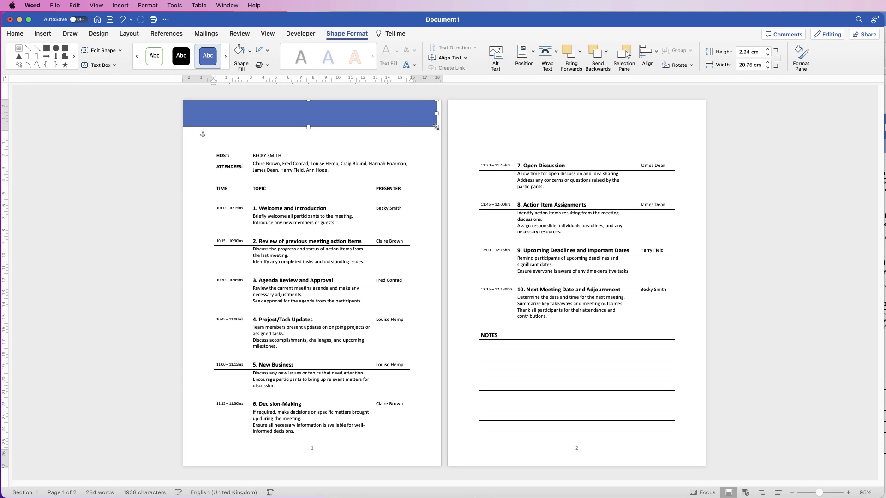
drag(436, 126, 446, 129)
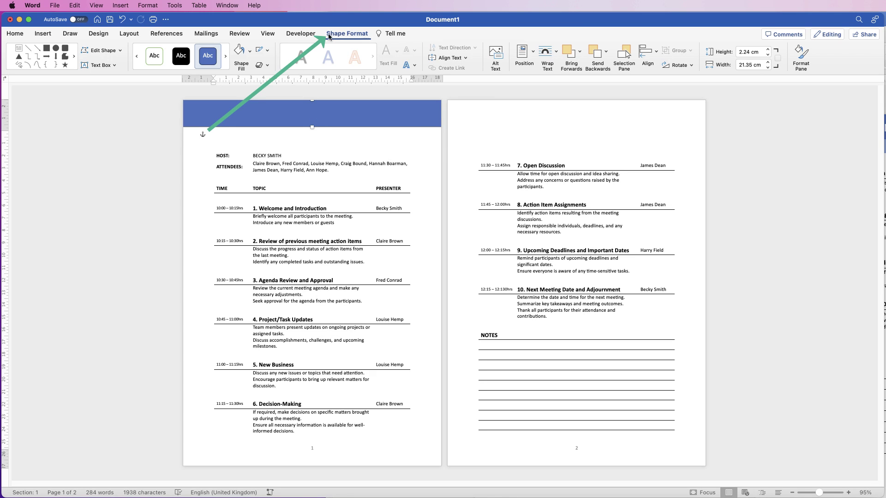
Remove the banner's outline, fill it blue, and place a copy just below it.
click(268, 51)
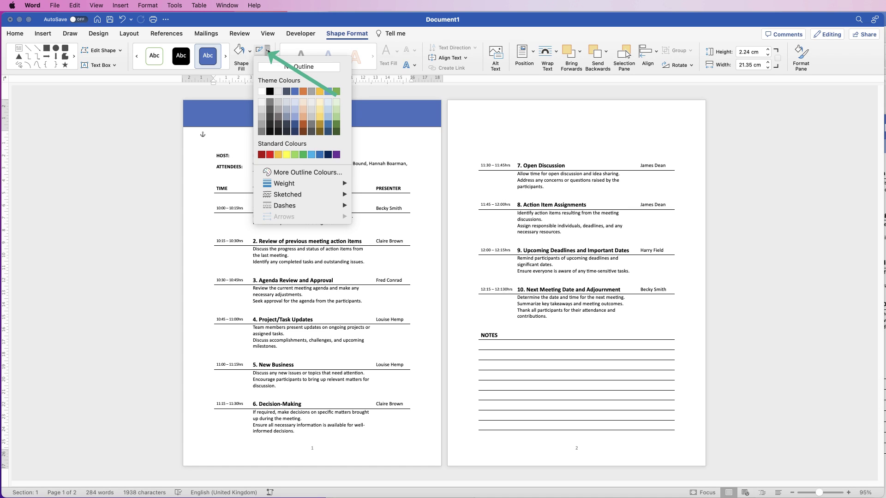
click(305, 67)
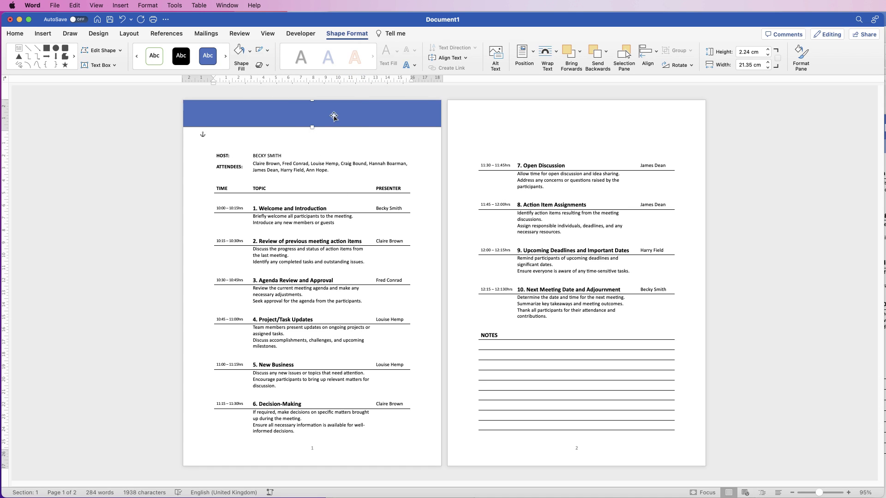
click(250, 53)
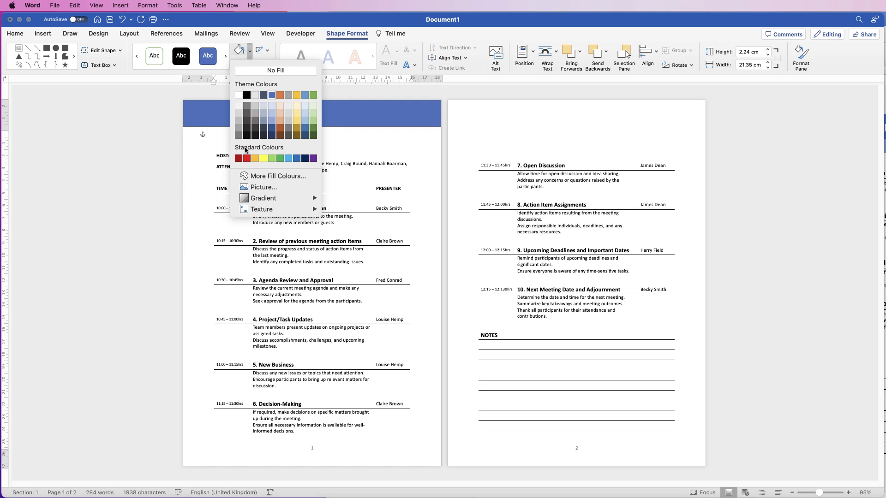
click(276, 178)
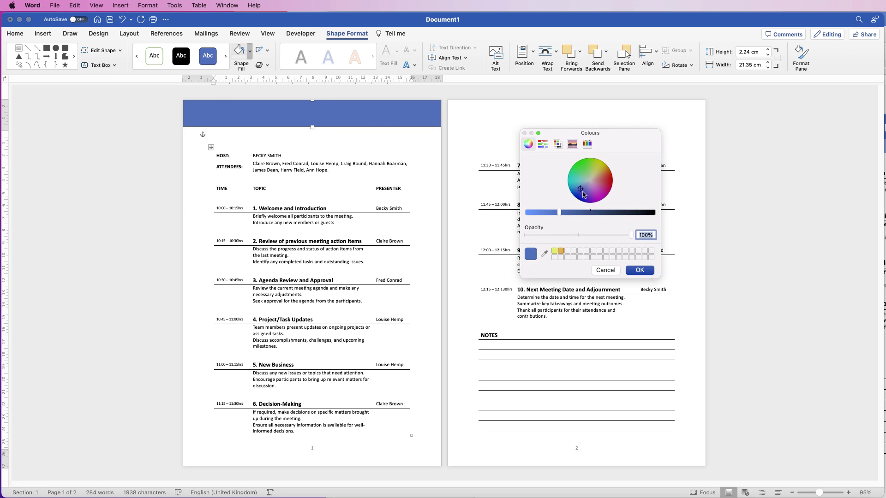
mouse_move(580, 192)
mouse_down()
mouse_move(585, 171)
mouse_move(598, 193)
mouse_move(583, 189)
mouse_move(585, 169)
mouse_move(577, 180)
mouse_up()
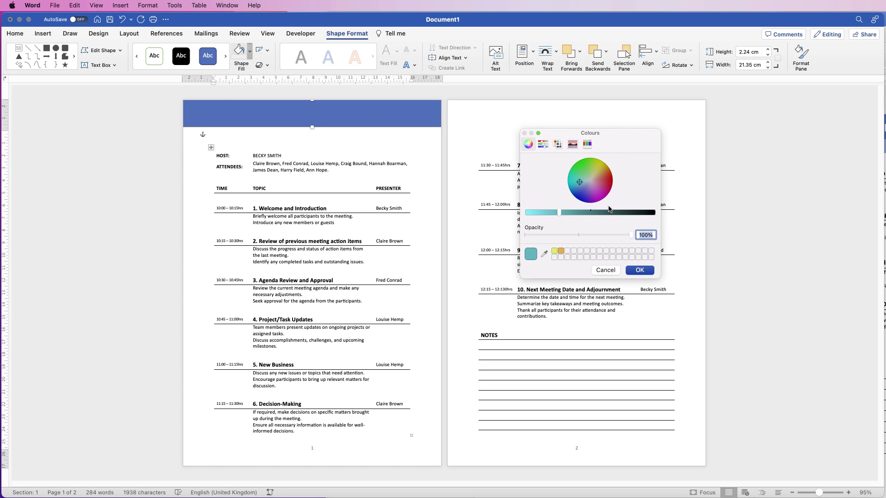
click(615, 270)
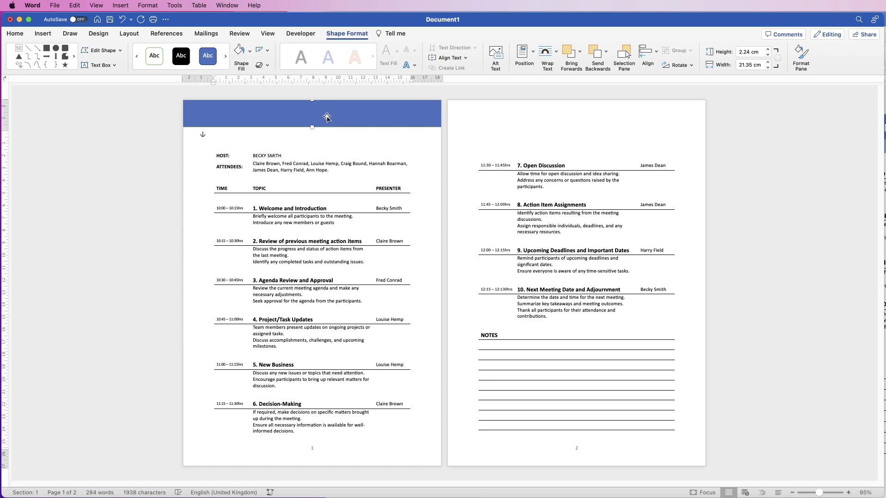
drag(333, 110, 323, 147)
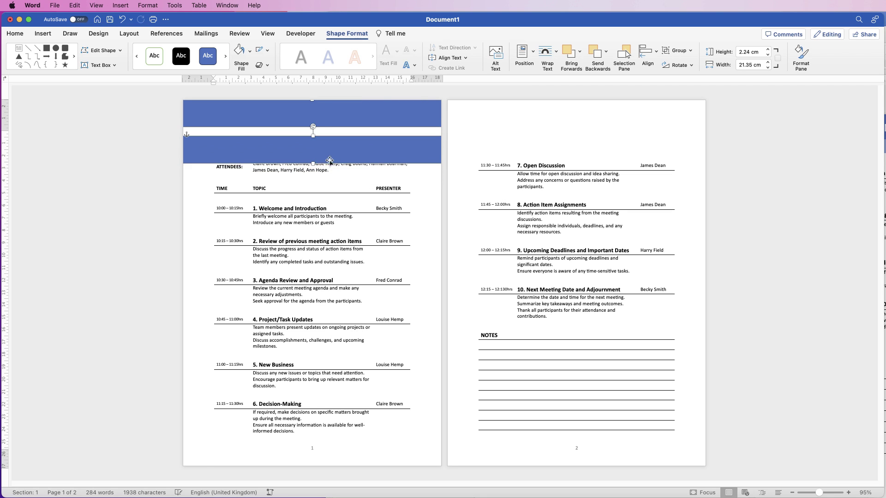
Shrink the copied banner to about half height, fill it light blue, and move it under the dark banner.
click(339, 205)
click(323, 146)
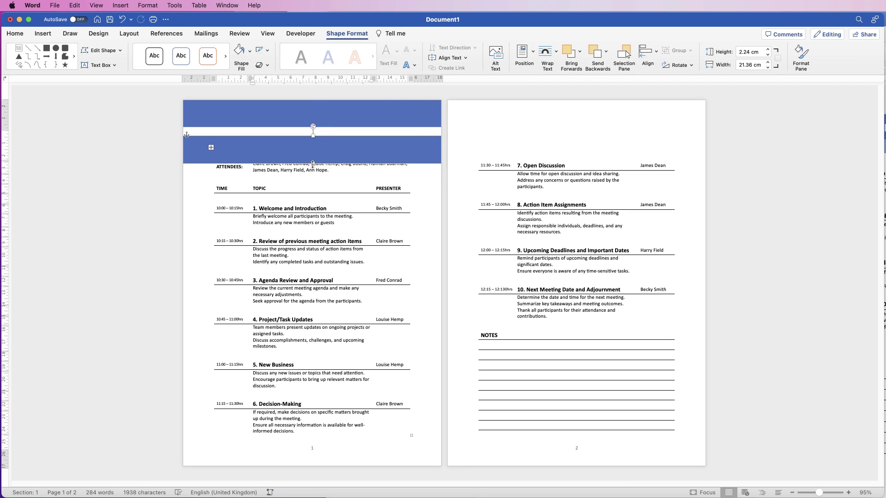
drag(313, 163, 314, 150)
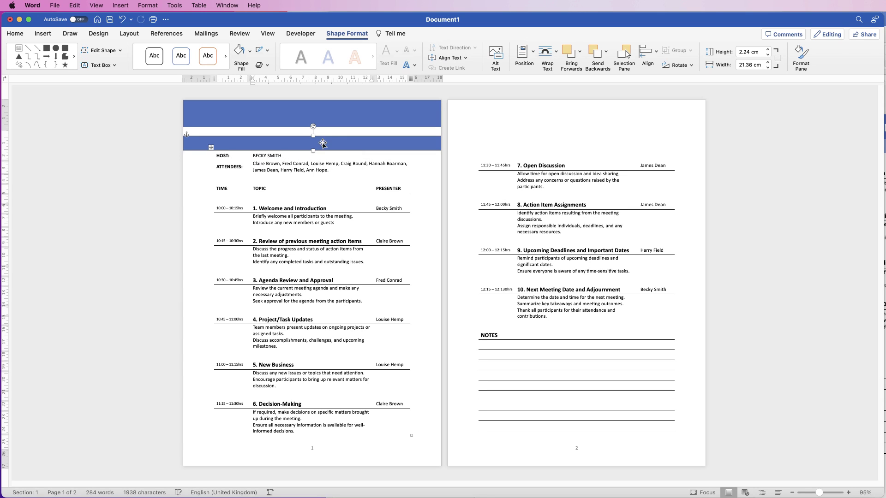
click(250, 51)
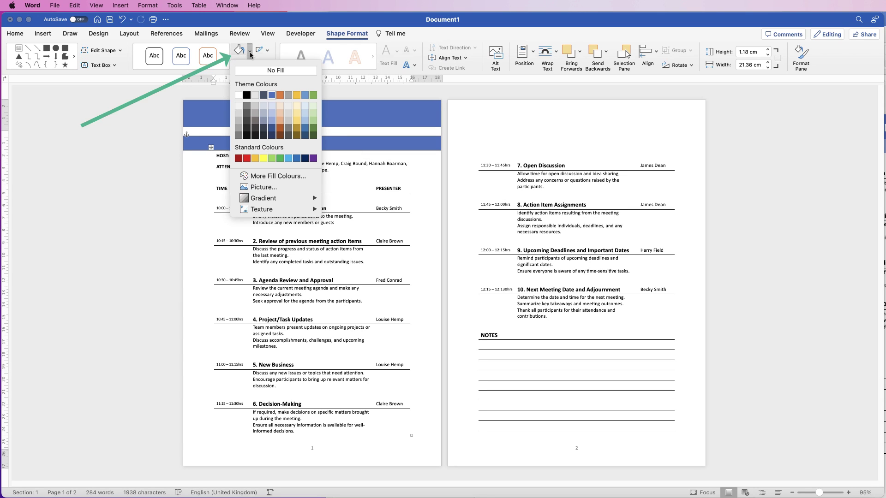
click(271, 120)
drag(320, 145, 322, 135)
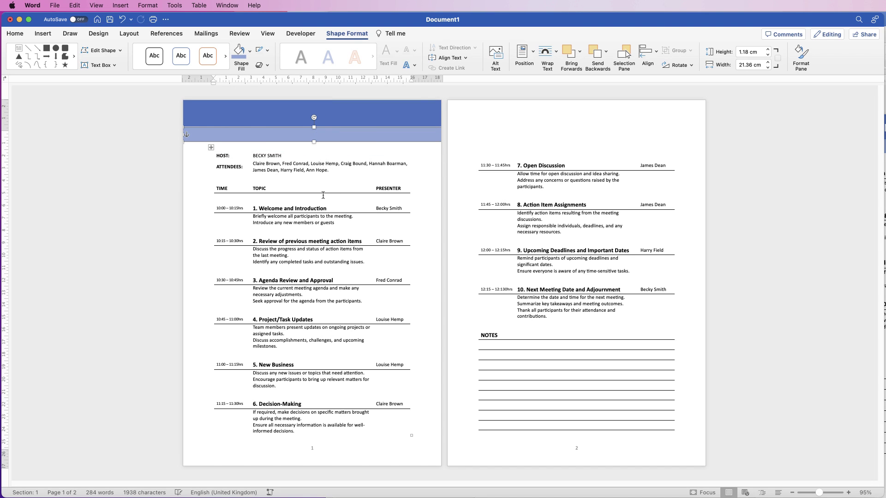
click(43, 33)
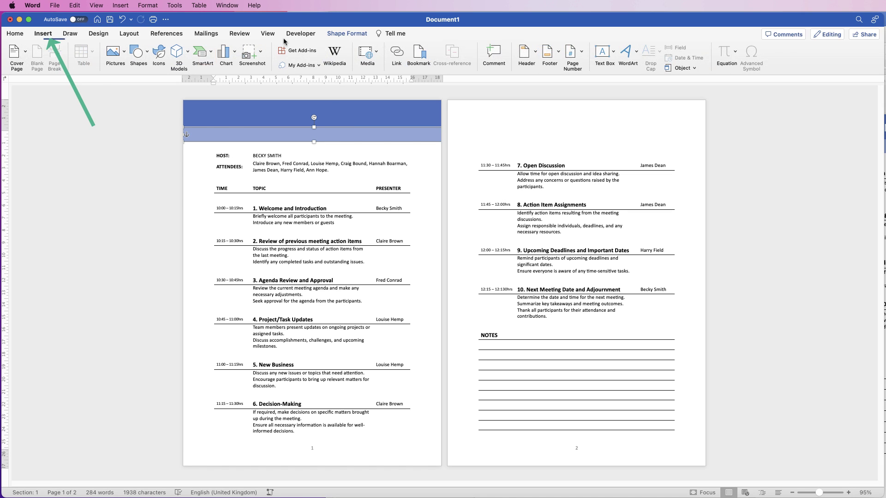
Add a horizontal text box reading 'ANNUAL GENERAL MEETING' and move it onto the dark blue banner.
click(613, 52)
click(621, 67)
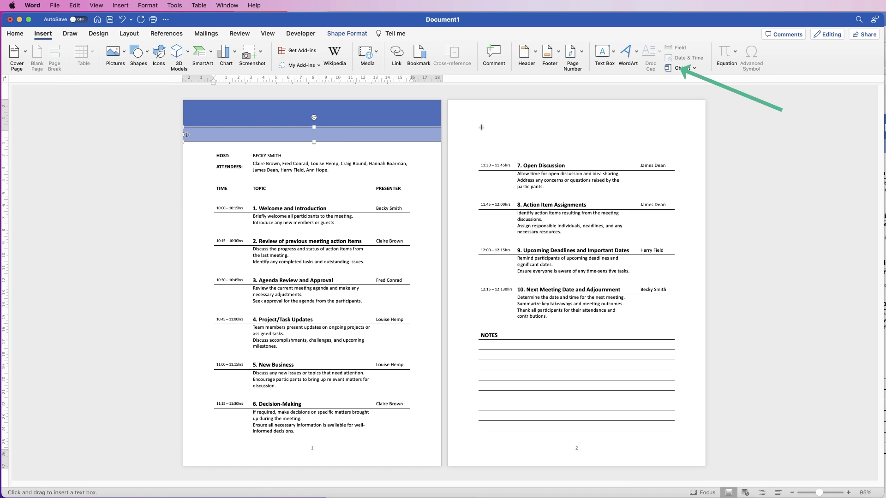
mouse_move(235, 154)
mouse_down()
mouse_move(286, 197)
mouse_move(398, 183)
mouse_move(416, 172)
mouse_up()
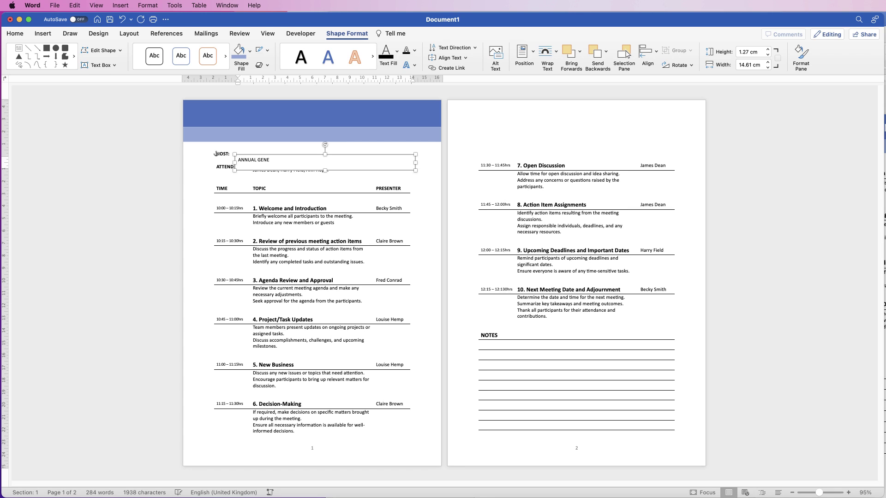
text(ANNUAL GENERAL MEETING)
drag(314, 158, 292, 108)
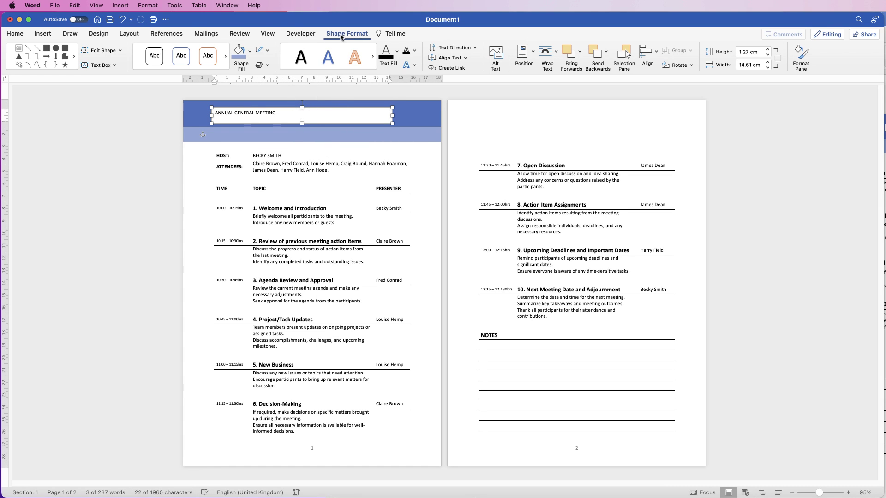
Give the title box no outline and a transparent fill, then select its title text.
click(267, 50)
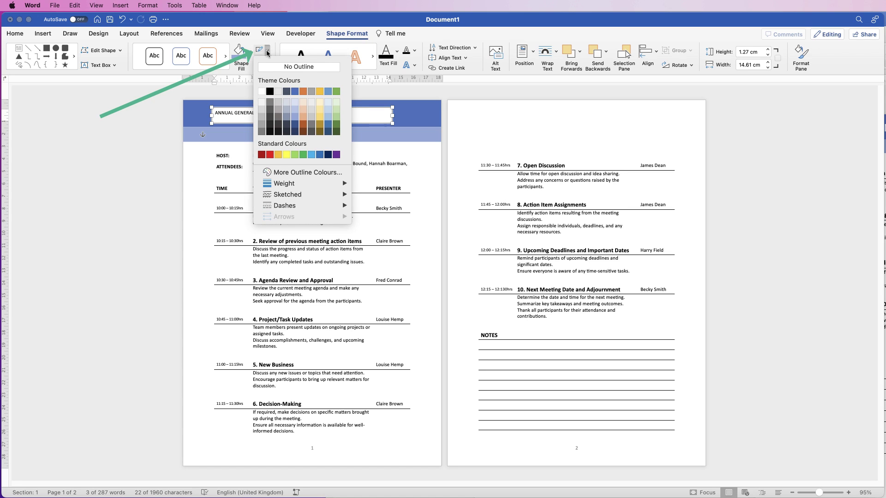
click(272, 67)
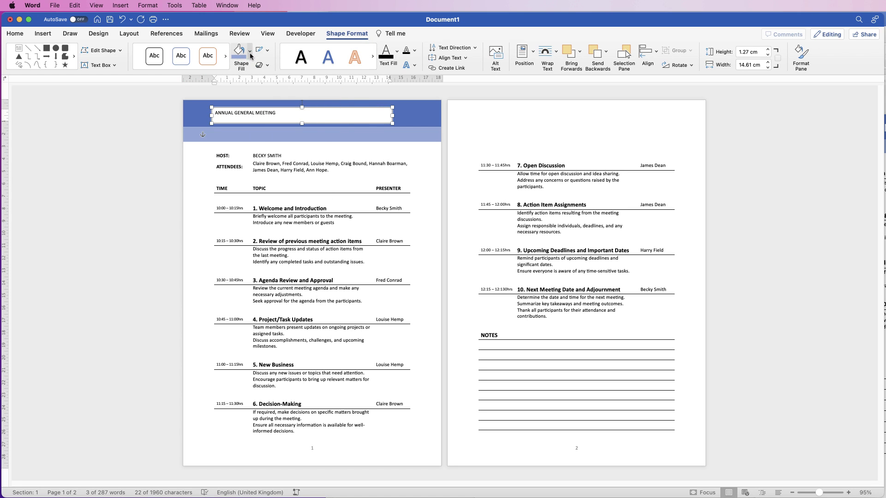
click(251, 54)
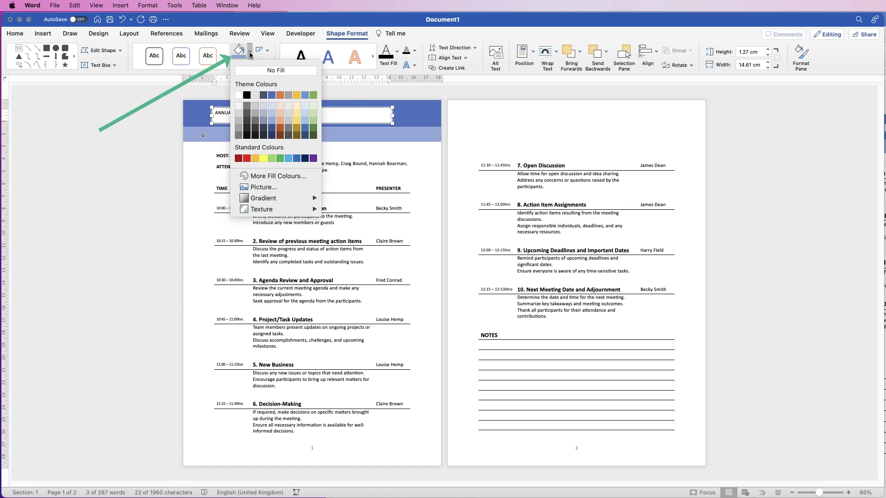
click(252, 76)
click(281, 115)
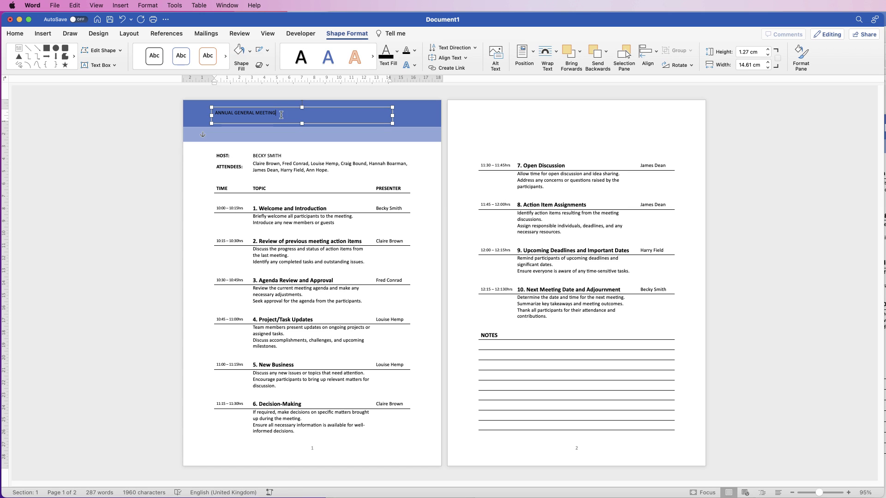
drag(278, 114, 211, 114)
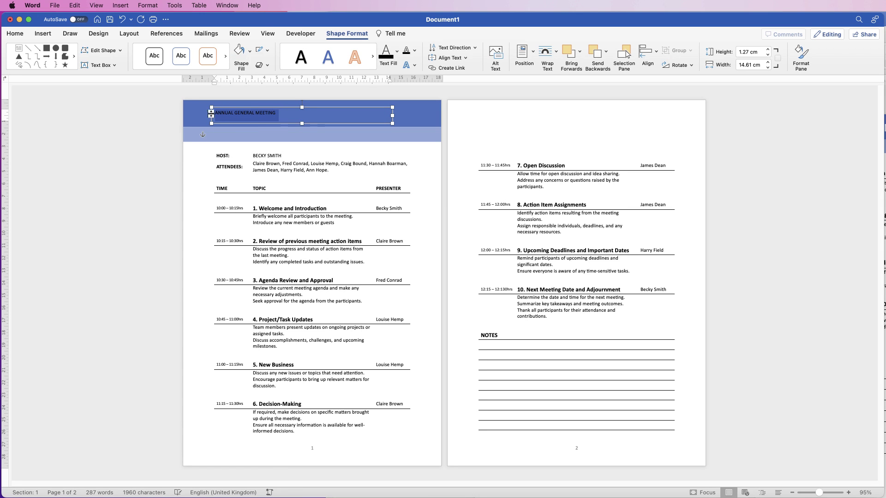
Make the title text white and increase it to 22 pt.
click(19, 36)
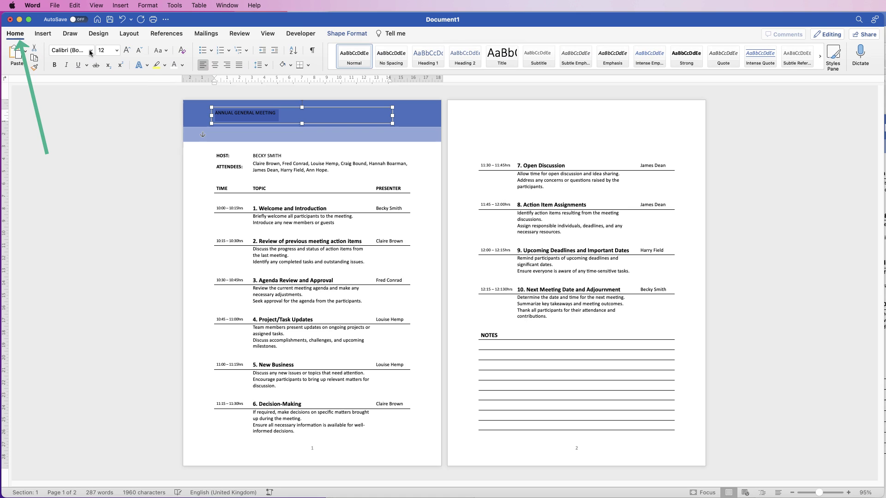
click(180, 66)
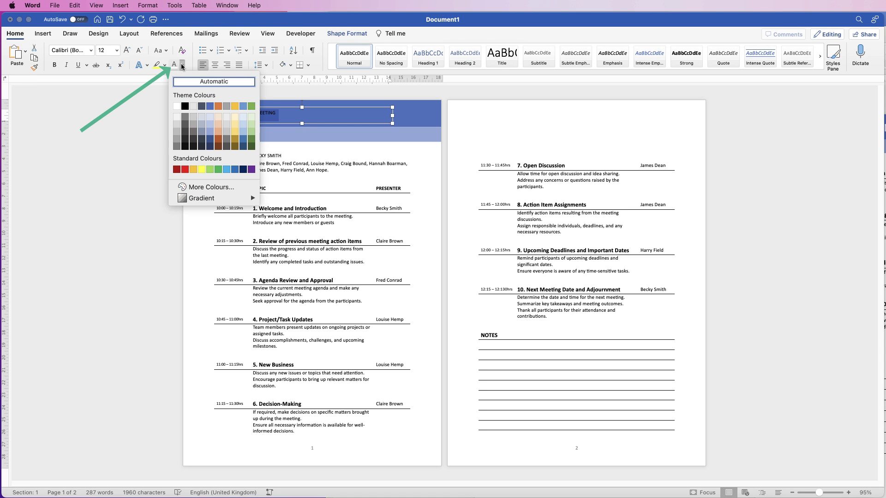
click(177, 107)
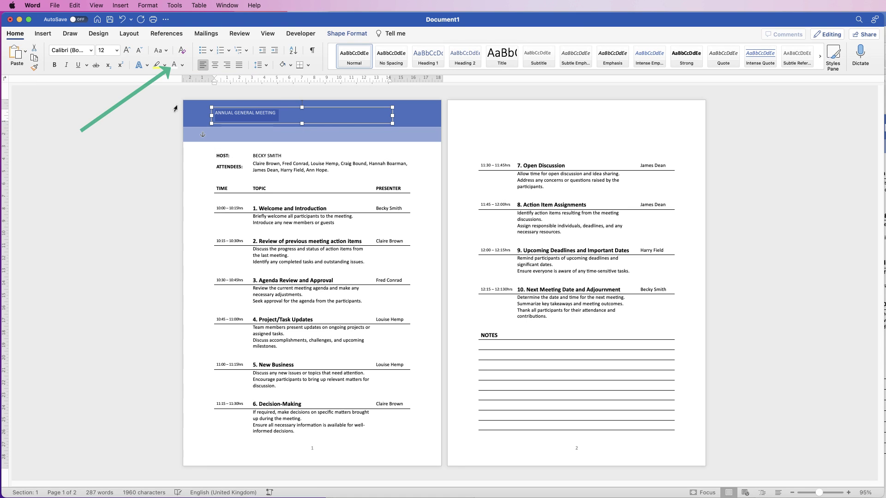
click(126, 51)
click(126, 50)
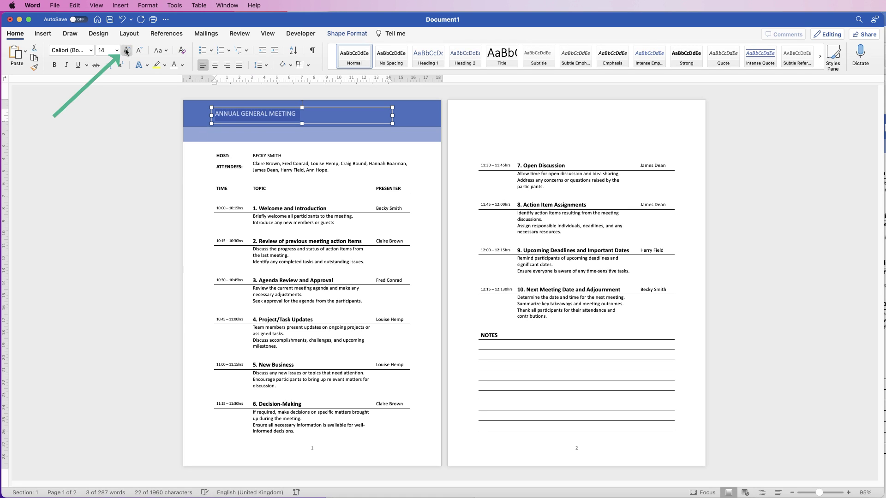
click(126, 50)
click(126, 50)
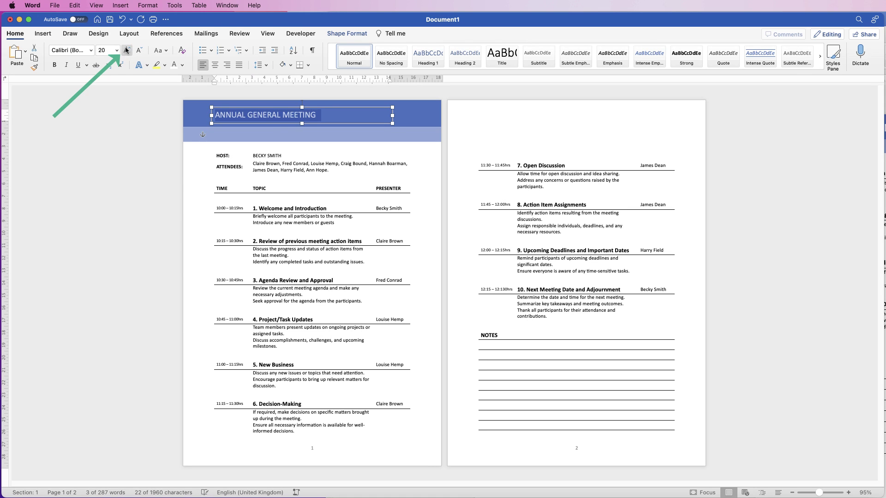
click(125, 50)
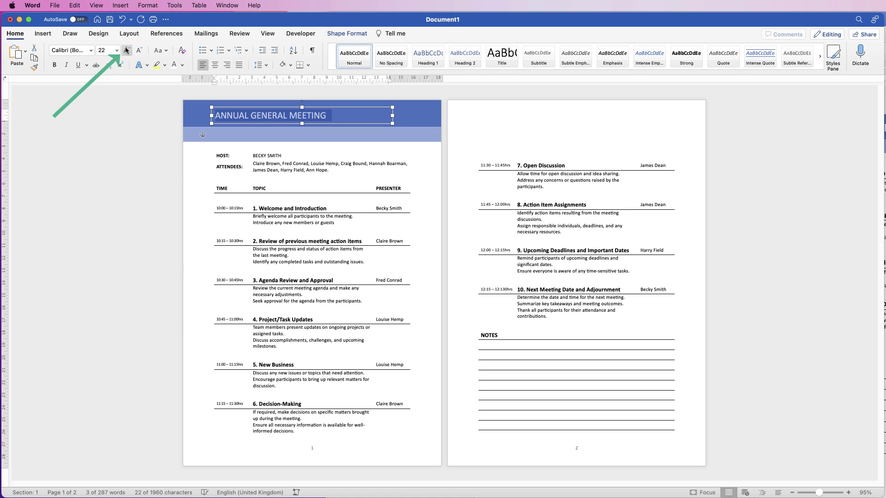
Duplicate the title box onto the light-blue strip and replace its text with the date line.
click(408, 117)
click(320, 122)
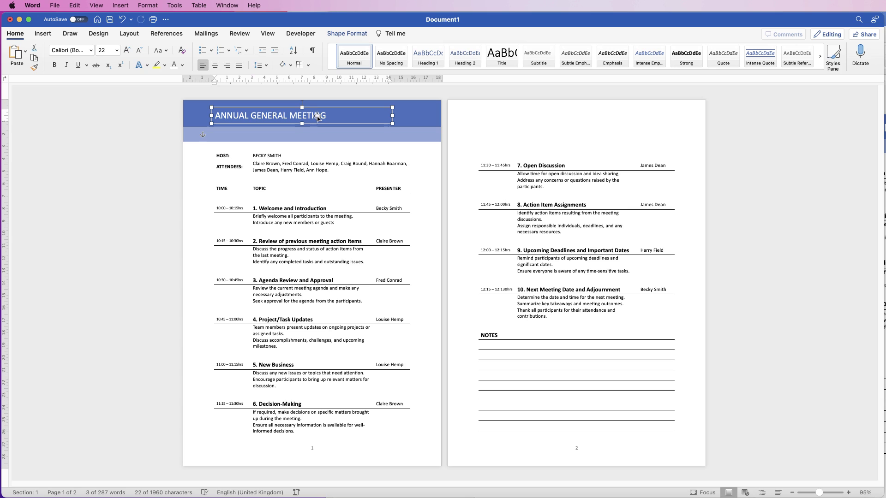
drag(317, 118, 235, 143)
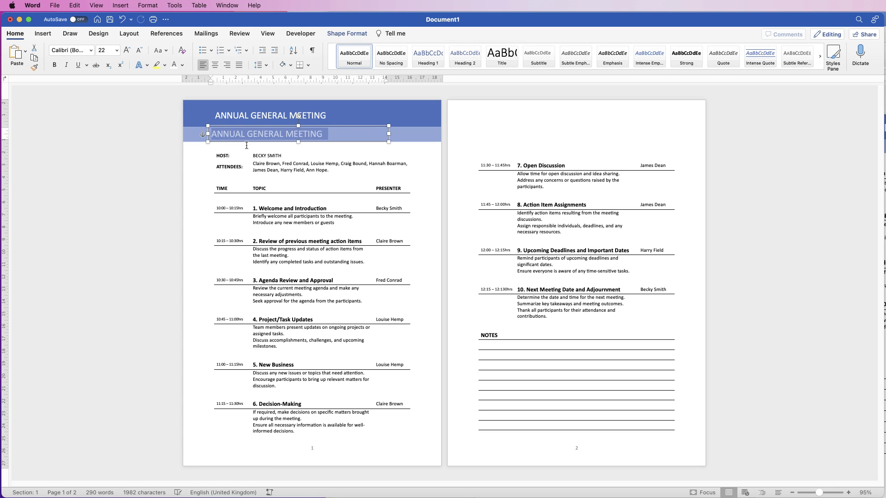
key(BackSpace)
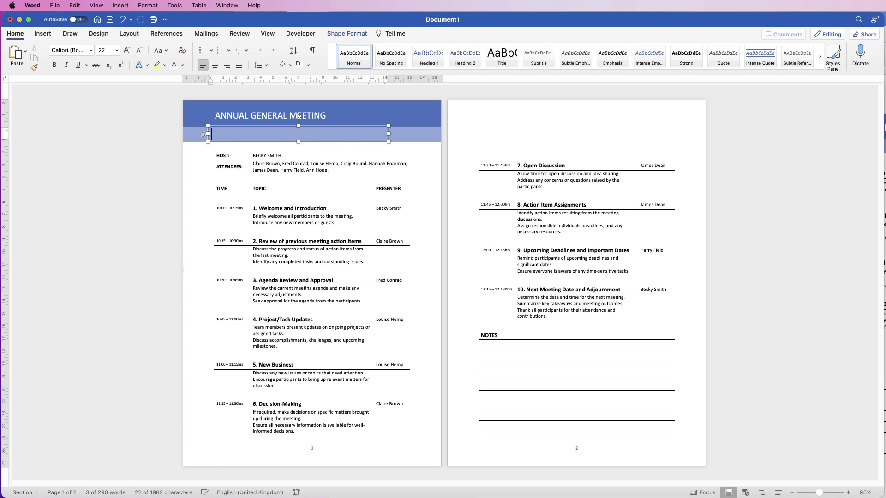
text(MONDAY JULY 14 2024 – 10:00HRS)
drag(302, 127, 304, 132)
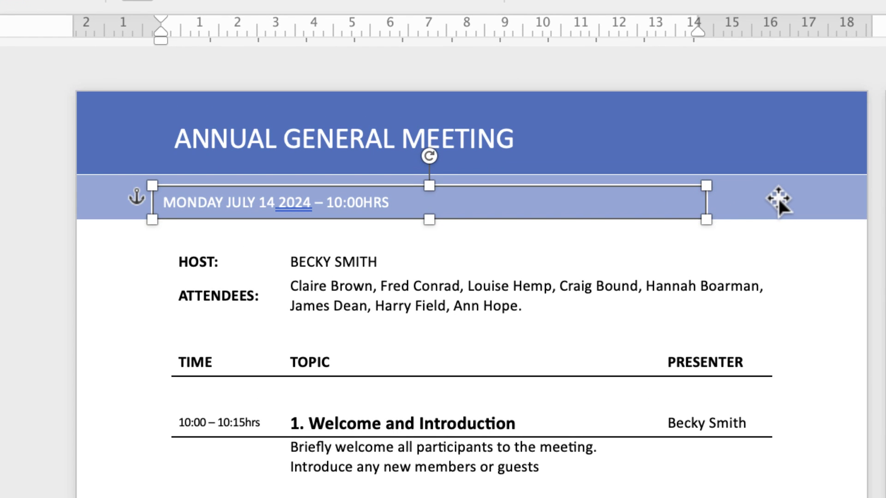
Nudge the date box into place, enlarge the title to 26 pt, and shift it slightly left.
key(Up)
key(Up)
key(Up)
key(Up)
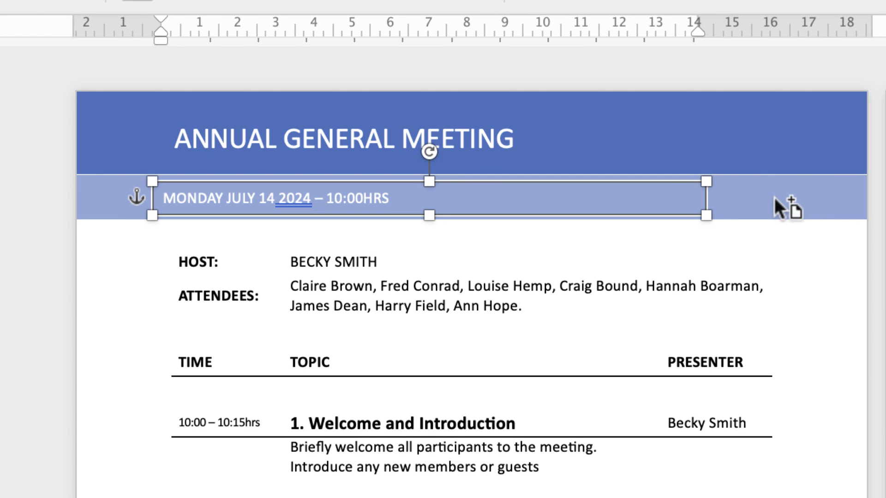
key(Right)
key(Right)
key(Right)
key(Right)
key(Right)
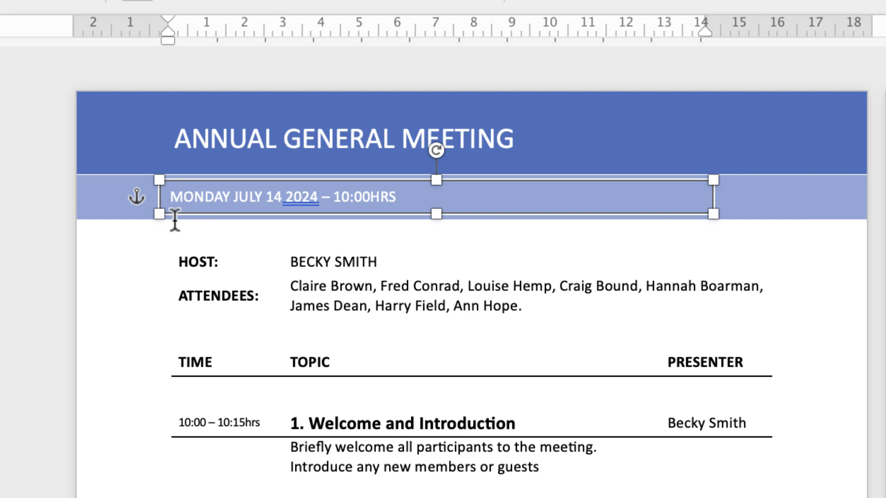
click(245, 141)
key(super+shift+period)
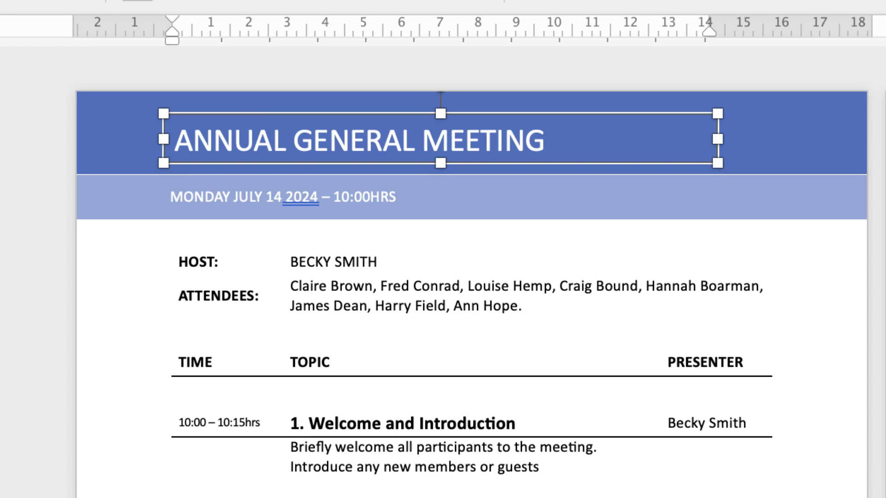
key(super+shift+period)
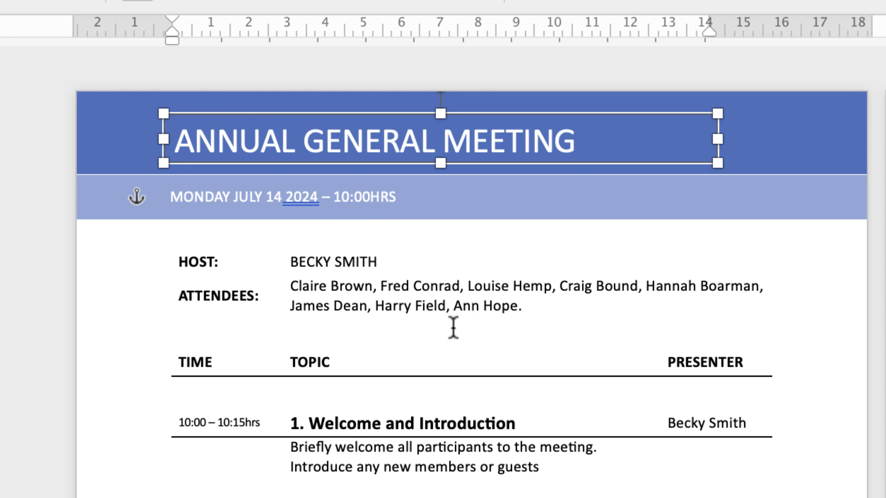
key(Left)
key(Left)
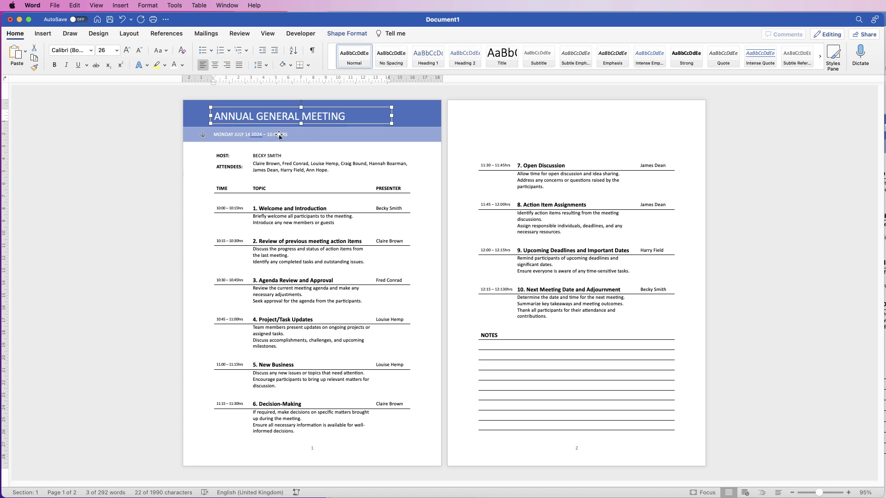
Left-align the title and date text boxes with each other.
shift+click(278, 135)
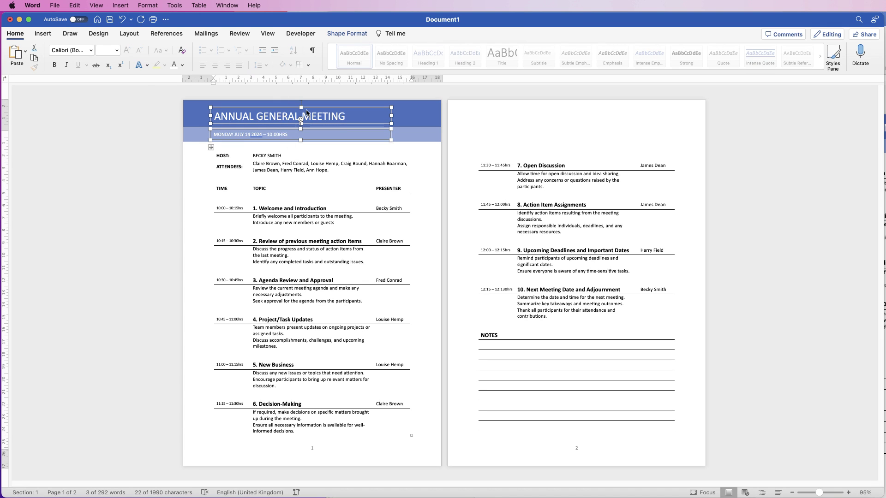
click(370, 35)
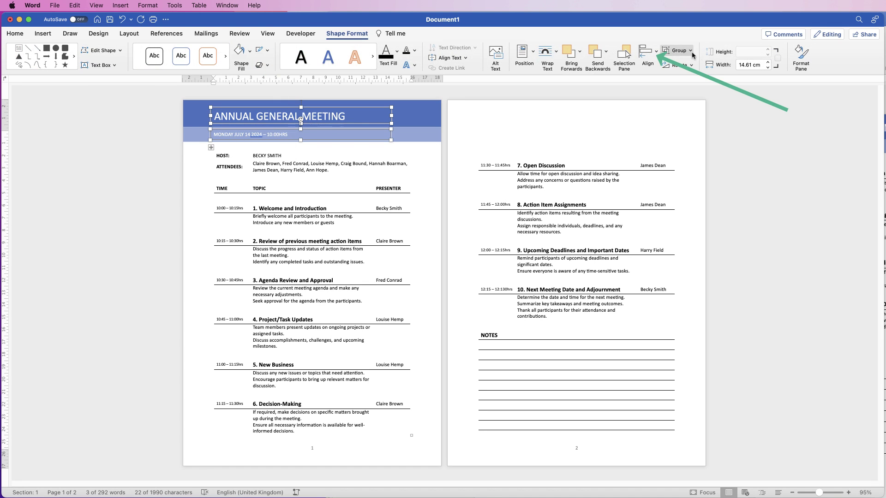
click(656, 53)
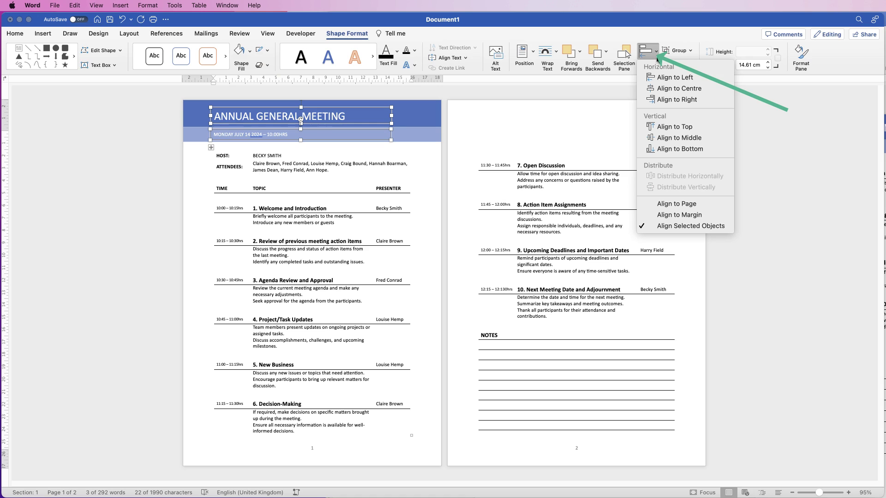
click(663, 79)
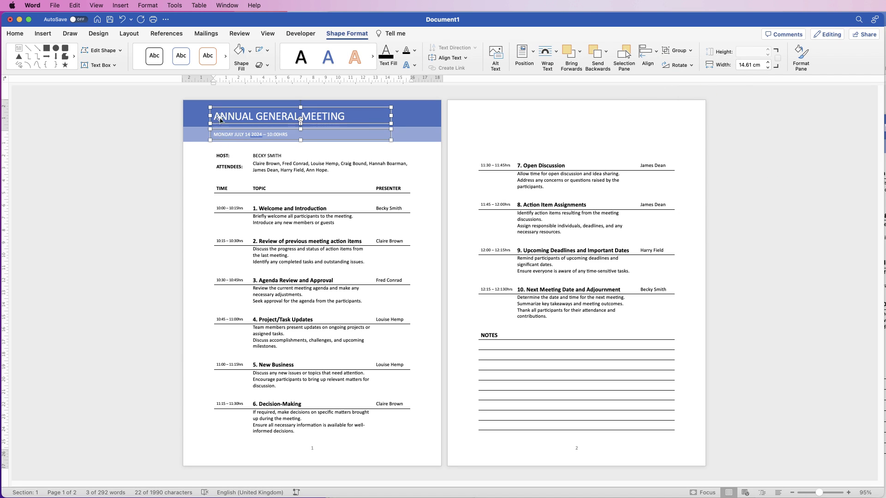
click(191, 181)
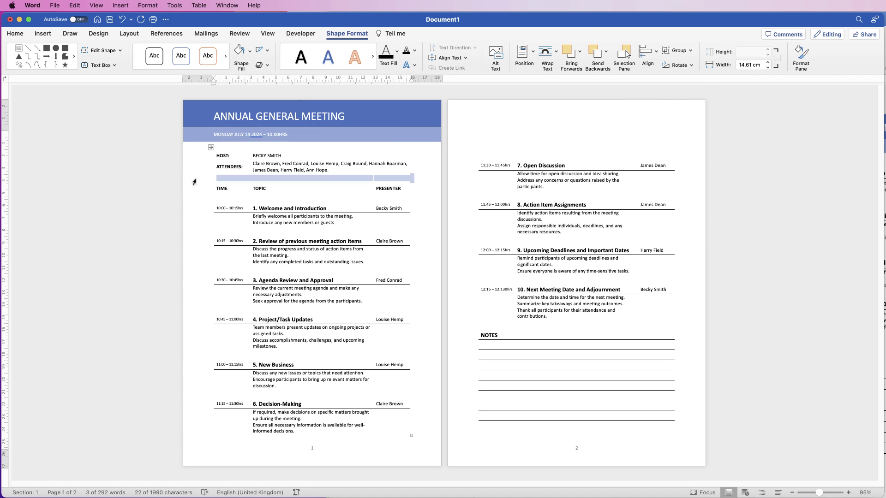
Nudge the light-blue band up slightly beneath the date text box.
click(380, 136)
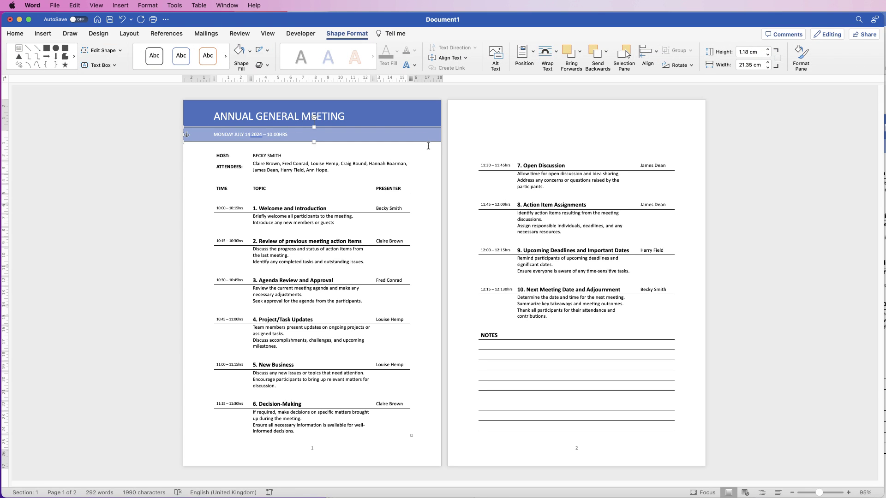
key(Up)
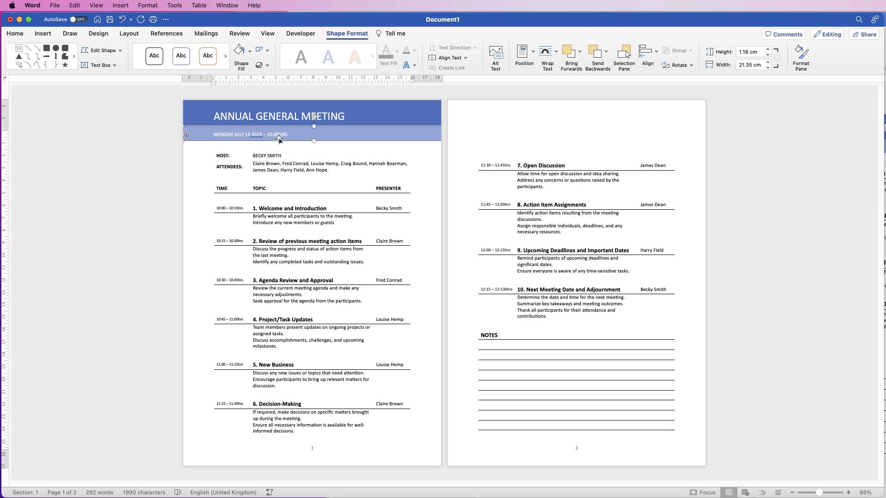
click(276, 133)
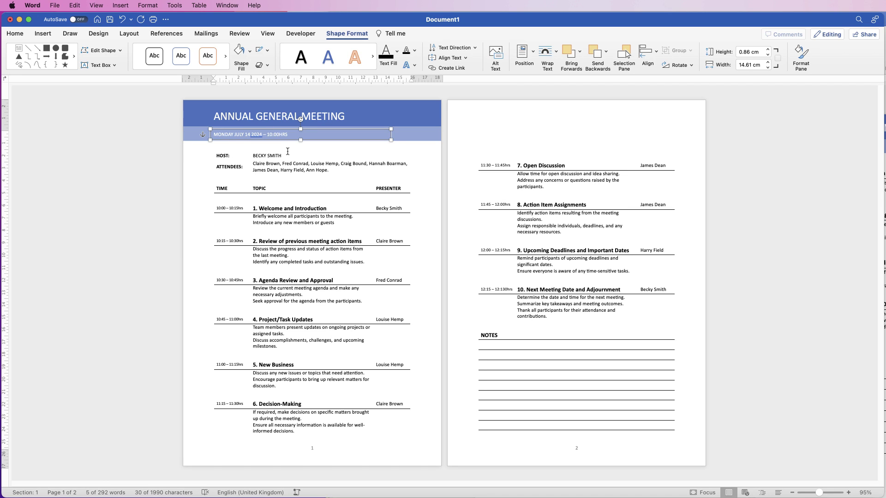
click(288, 151)
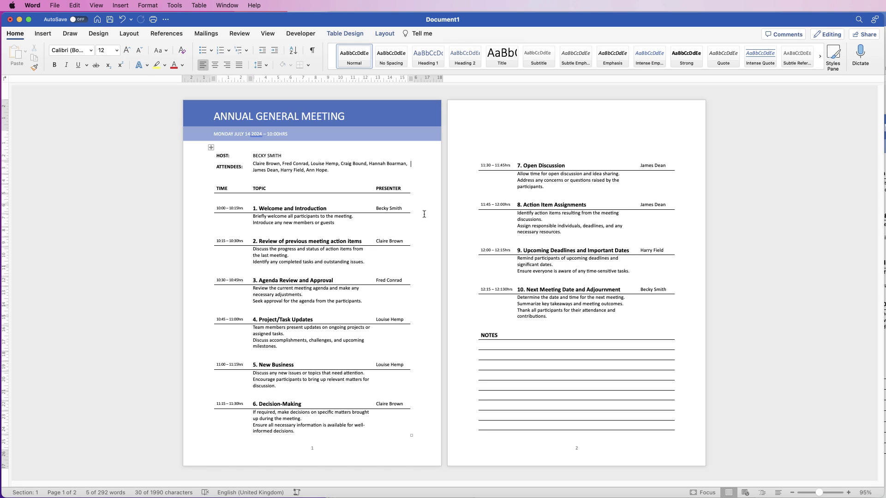
Group the title box, both blue bands and the date box into one 21.5 × 3.34 cm header.
click(324, 115)
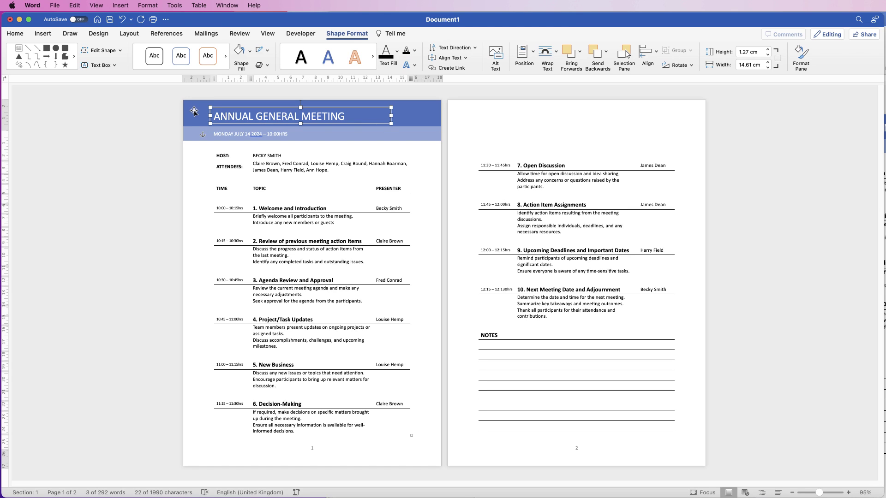
shift+click(194, 112)
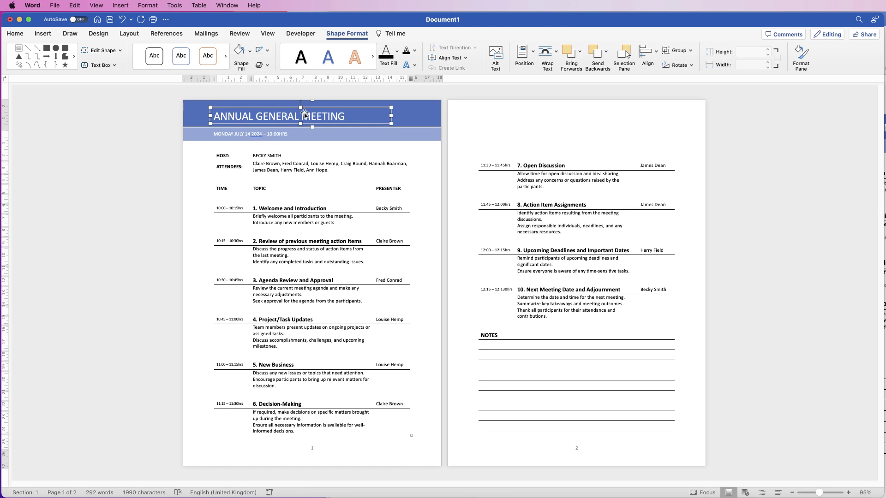
shift+click(188, 134)
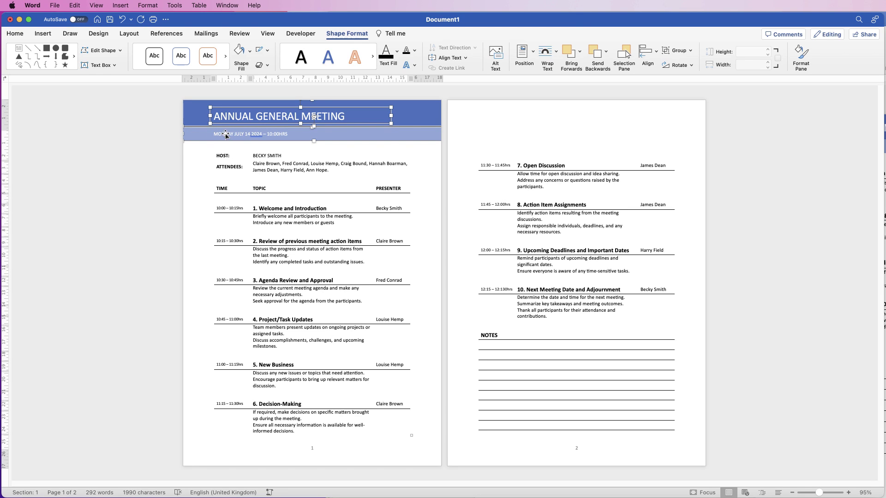
shift+click(225, 133)
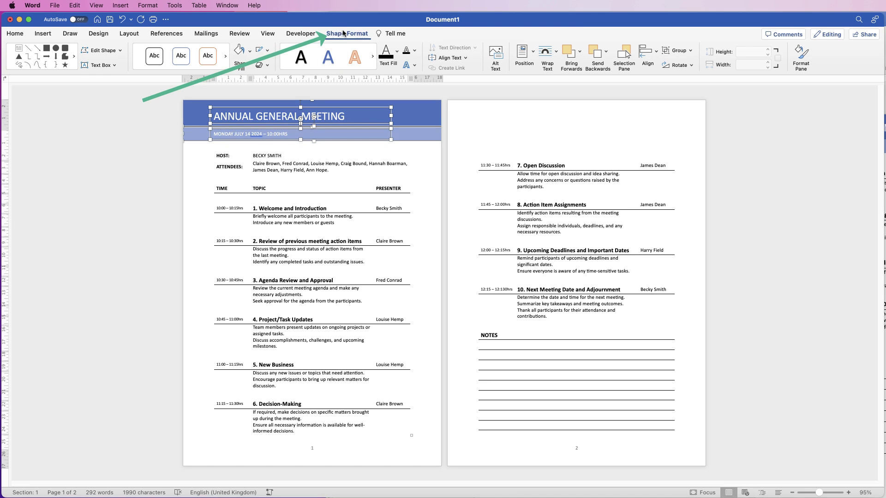
click(691, 51)
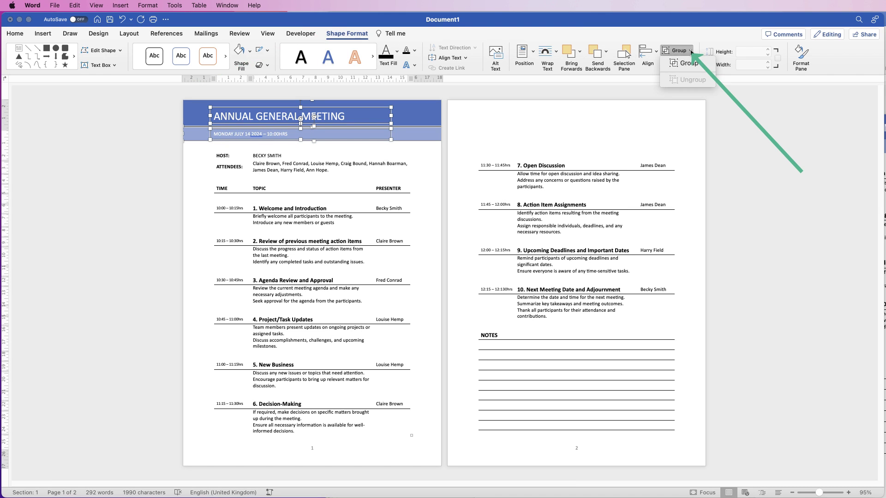
click(689, 63)
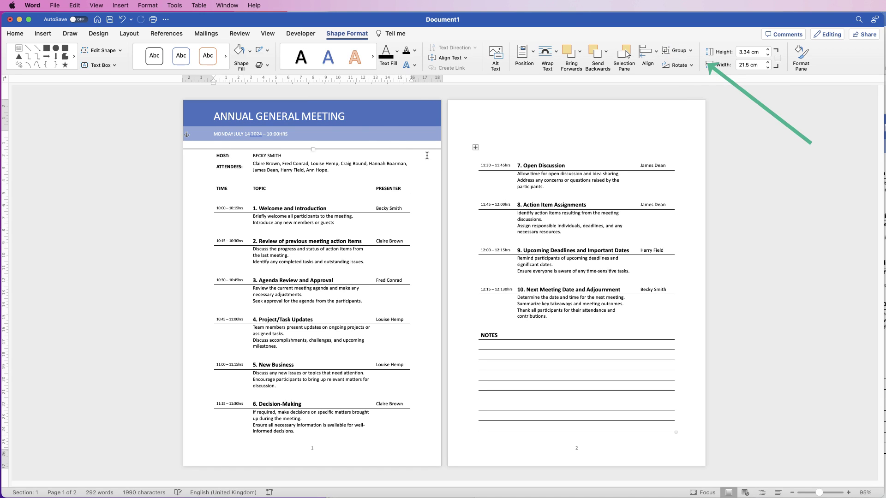
drag(386, 139, 391, 148)
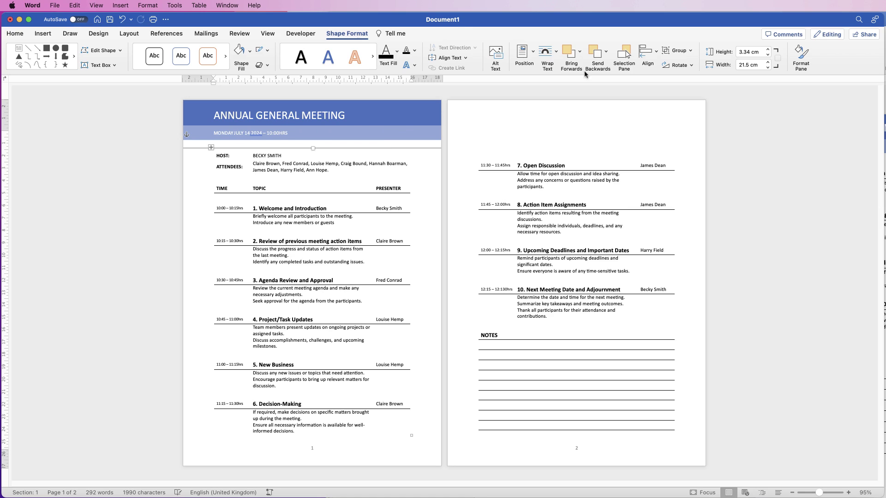
click(691, 51)
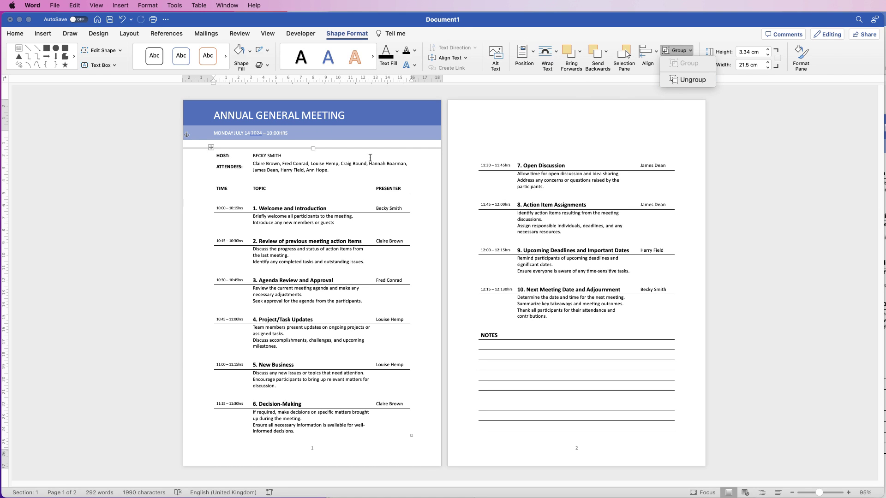
click(356, 156)
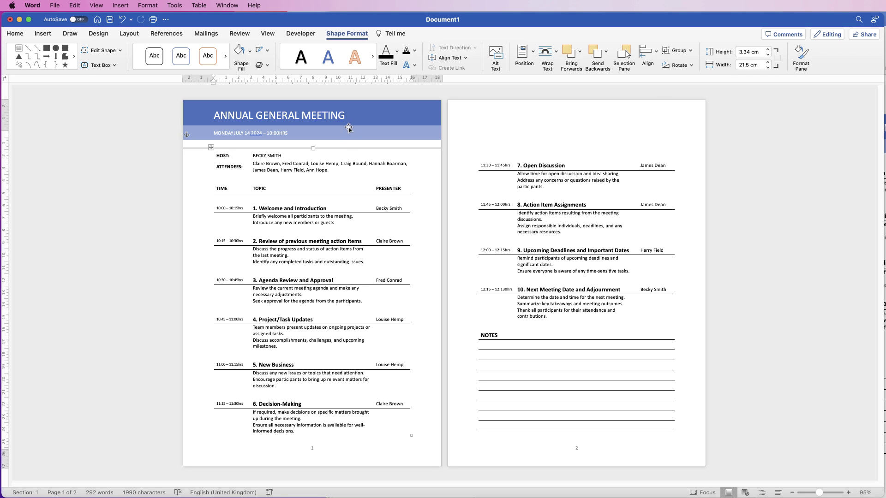
click(349, 136)
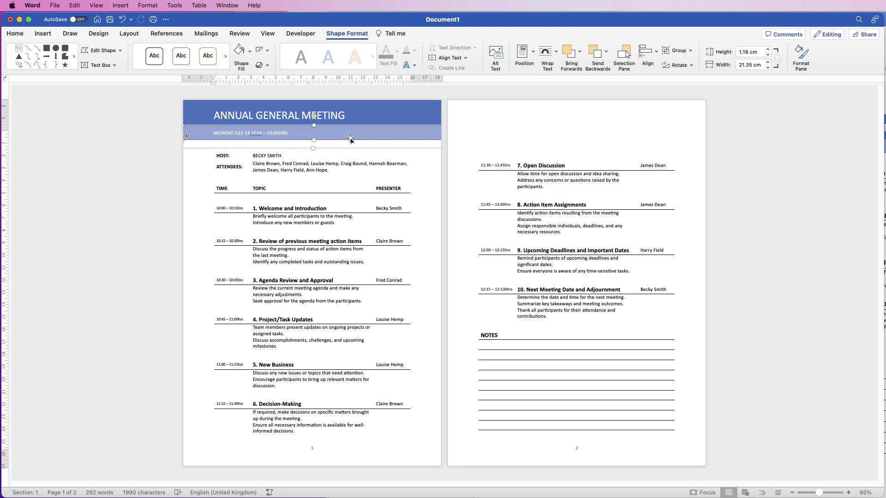
Copy the grouped header banner and paste it at the top of page 2.
click(399, 135)
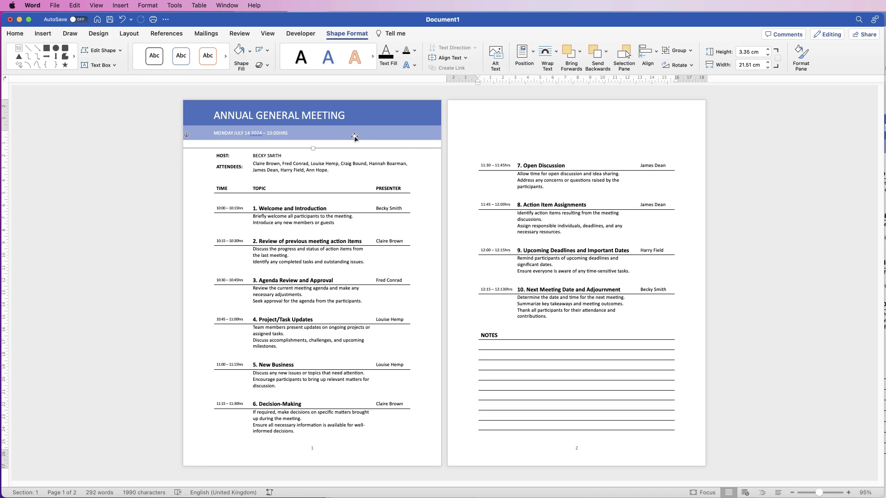
drag(342, 133, 605, 135)
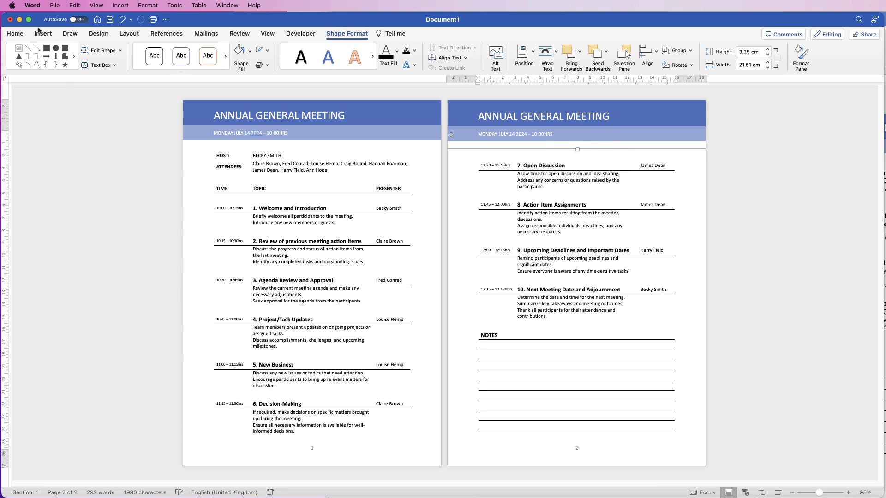
click(15, 33)
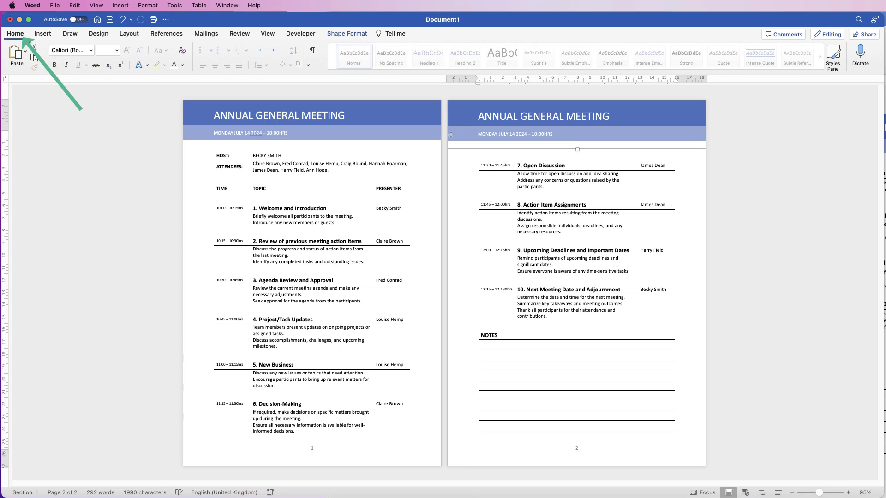
click(34, 58)
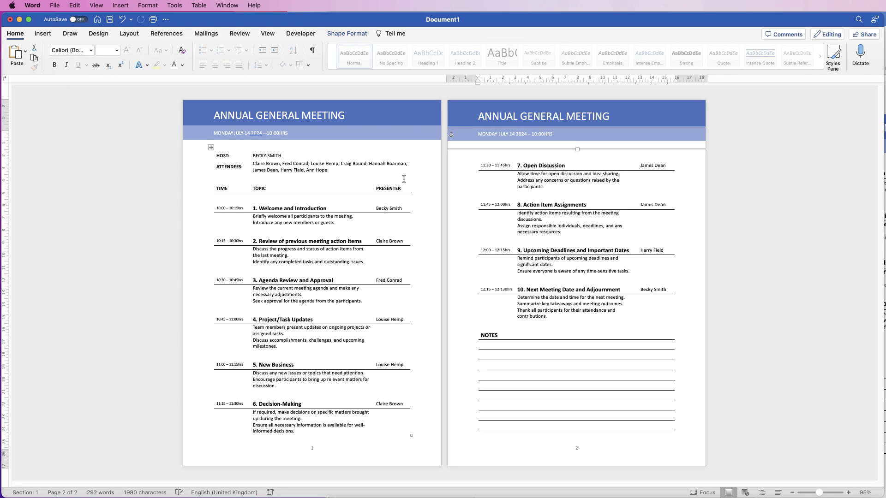
click(15, 53)
click(754, 374)
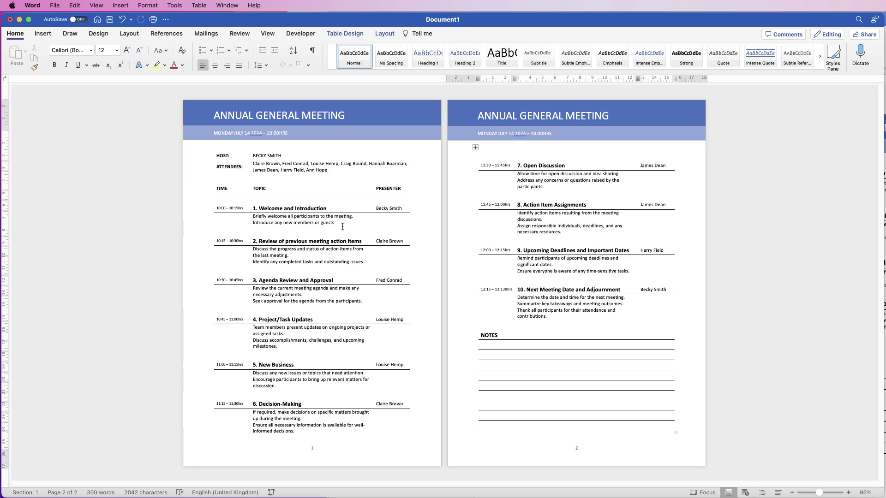
Save the agenda as the Word template Agenda.dotx in the Templates folder.
click(56, 6)
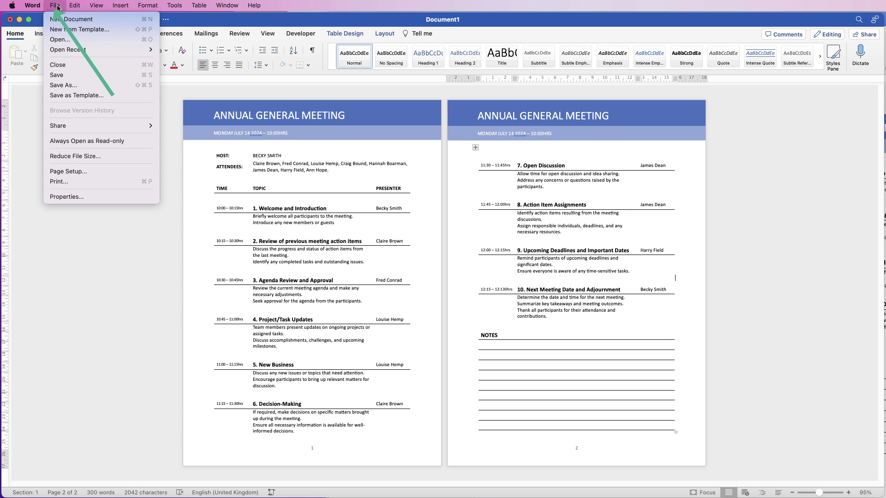
click(74, 95)
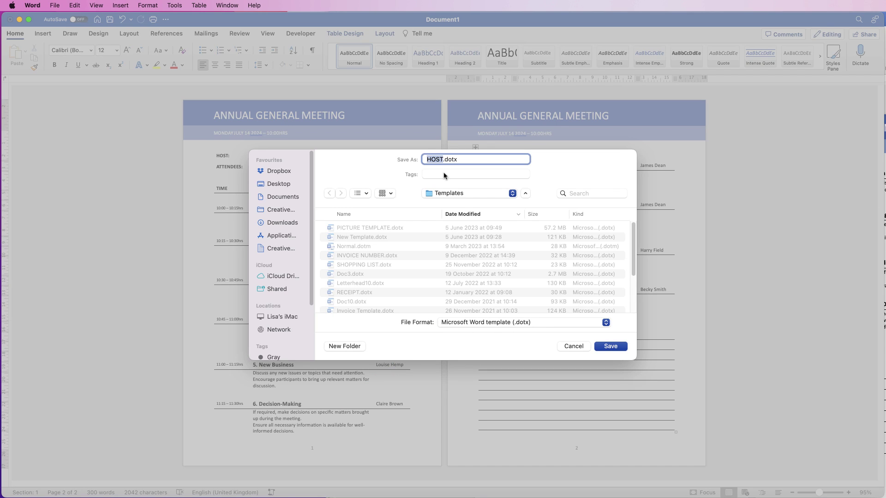
text(Agenda)
click(605, 349)
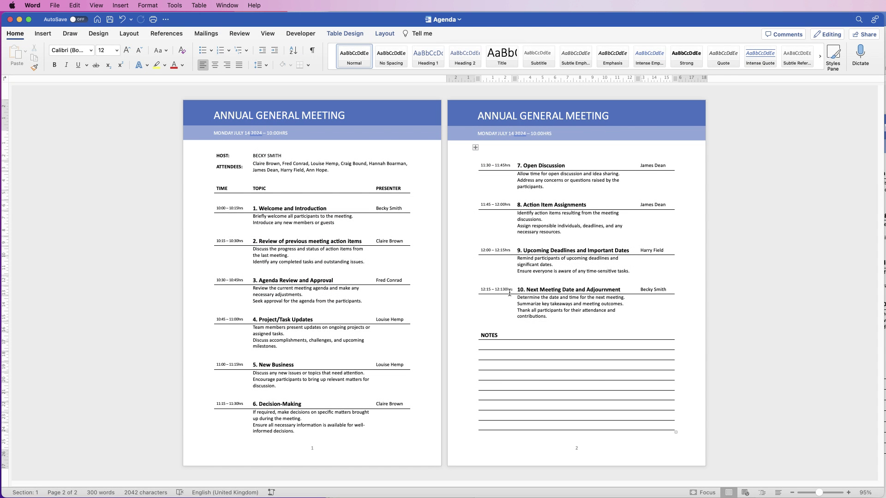
key(super+w)
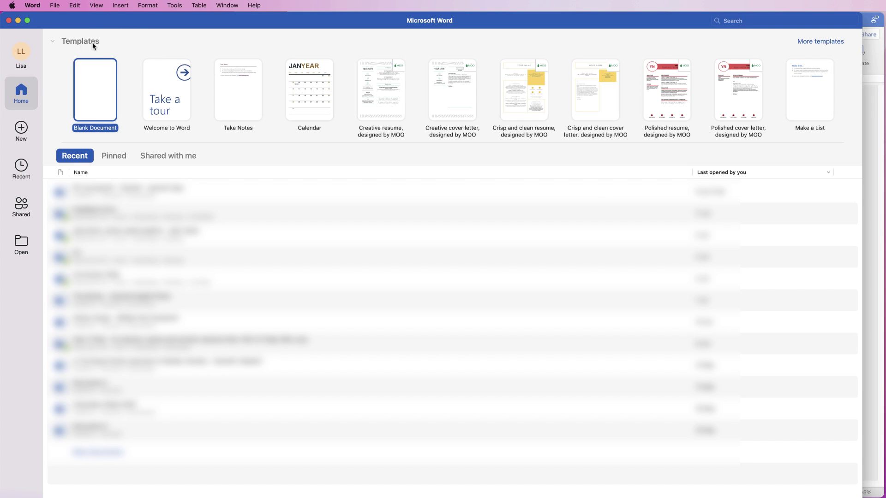
click(838, 43)
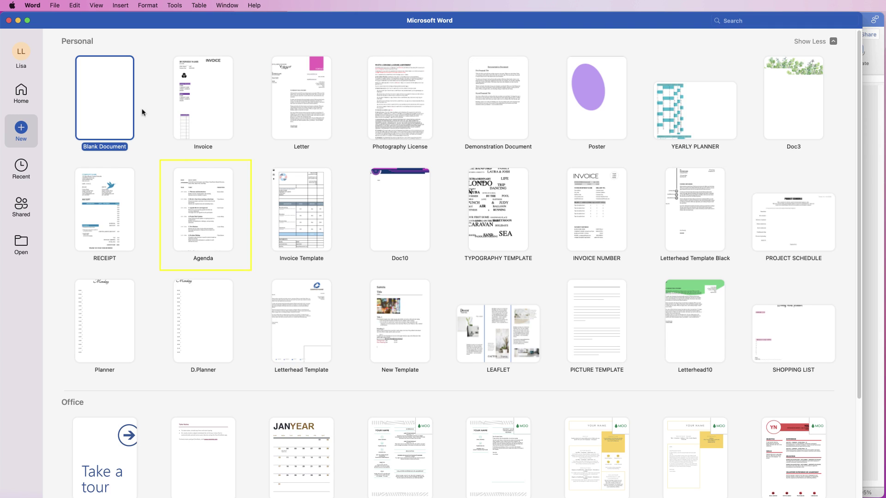
click(9, 21)
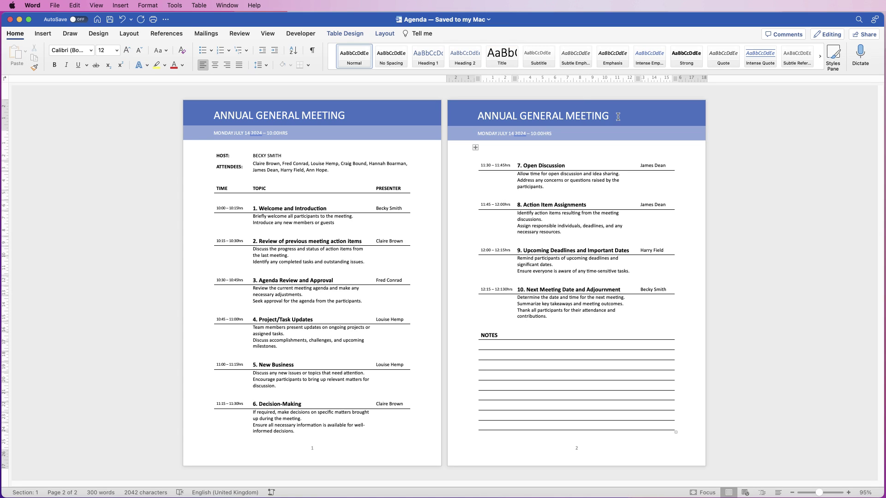
click(756, 203)
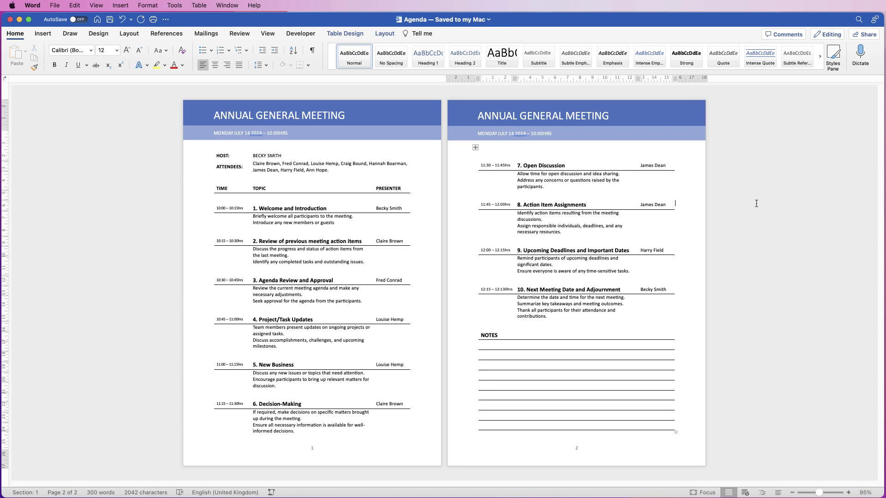